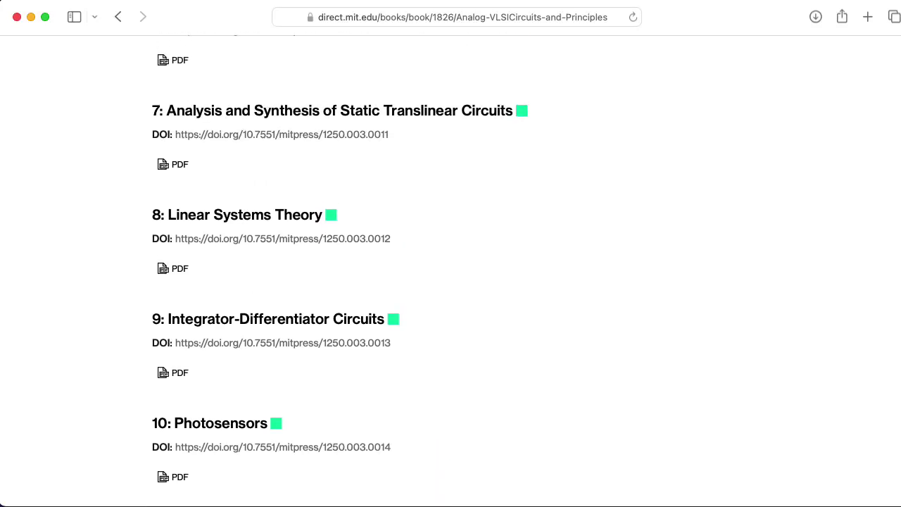
Step: Review the chapter list of the Analog VLSI book and the overview on Cadence's Custom IC / Analog / RF Design page
scroll(451, 282, "up", 10)
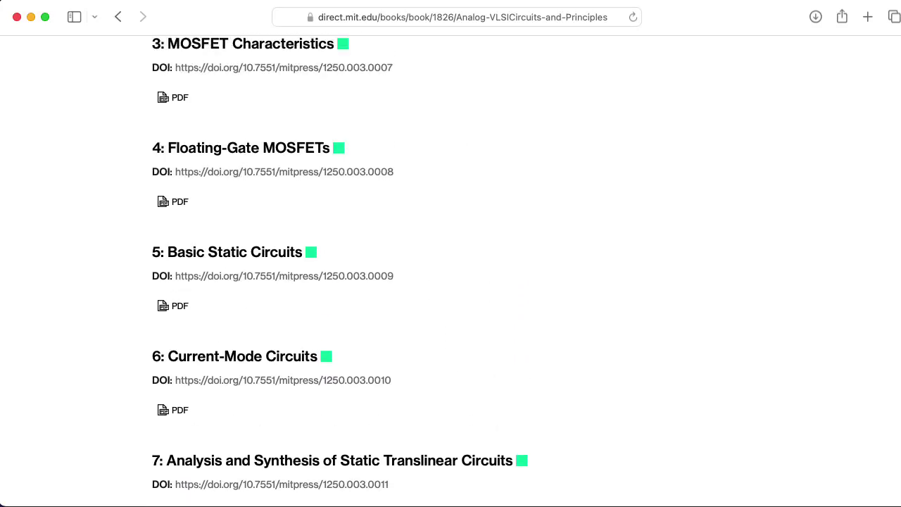
scroll(451, 281, "up", 3)
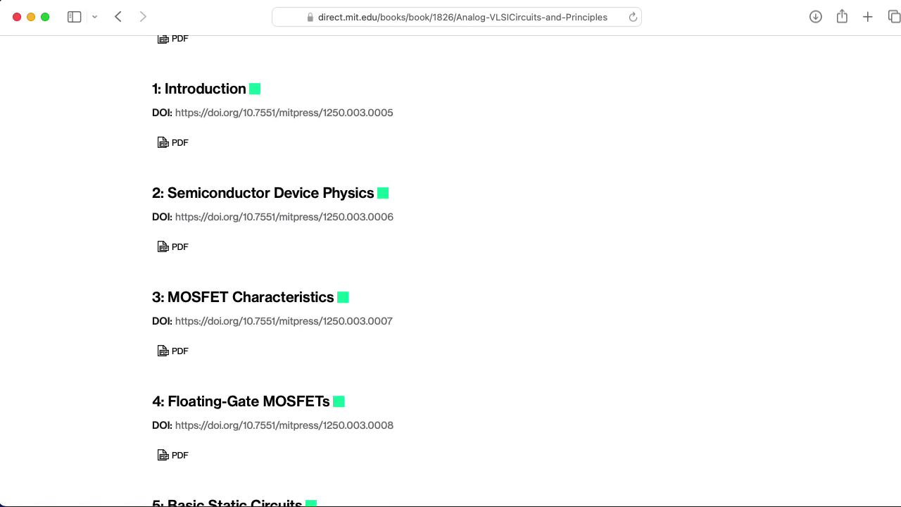
scroll(451, 281, "up", 15)
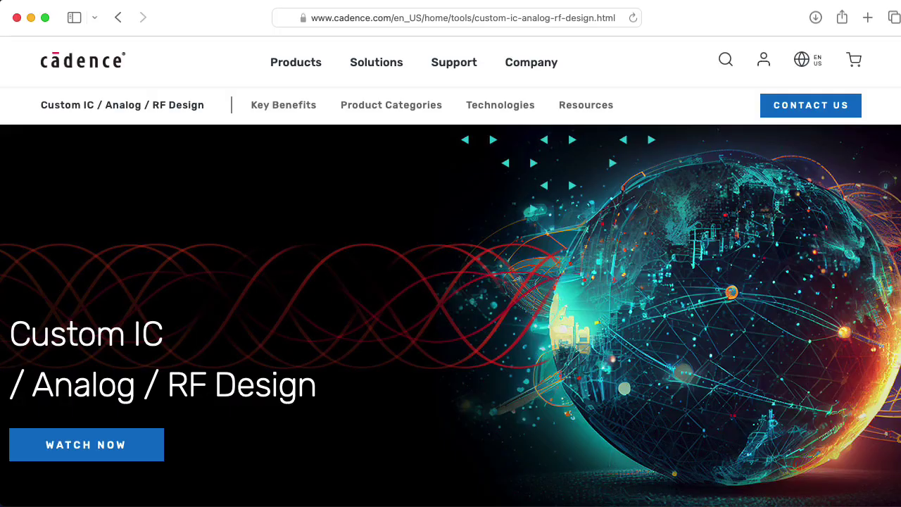
scroll(451, 316, "down", 6)
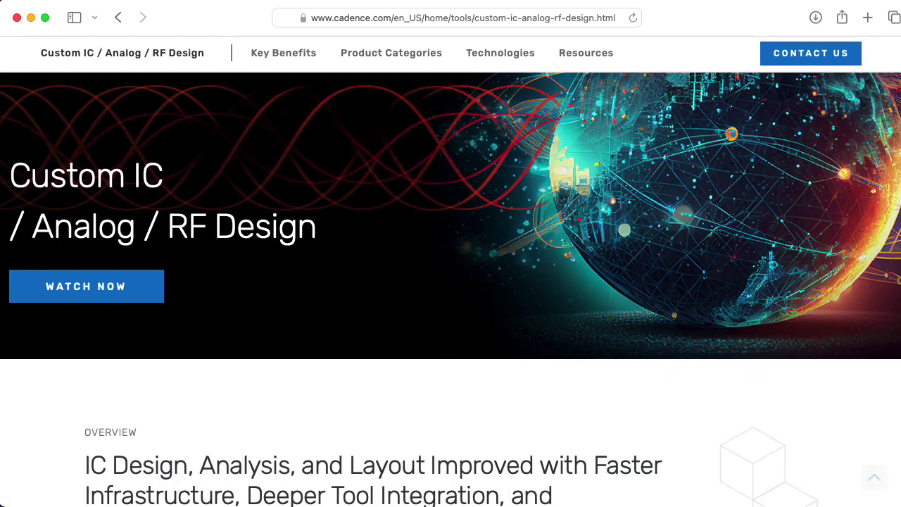
scroll(450, 289, "down", 9)
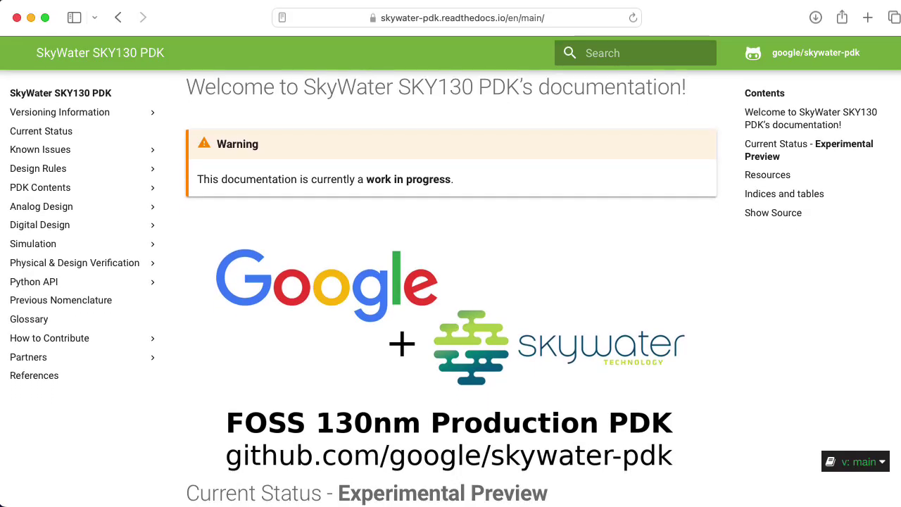
Step: Read the current status section of the SkyWater SKY130 PDK documentation and the Georgia Tech SoC FPAA page's diagrams and topic list
scroll(451, 271, "down", 4)
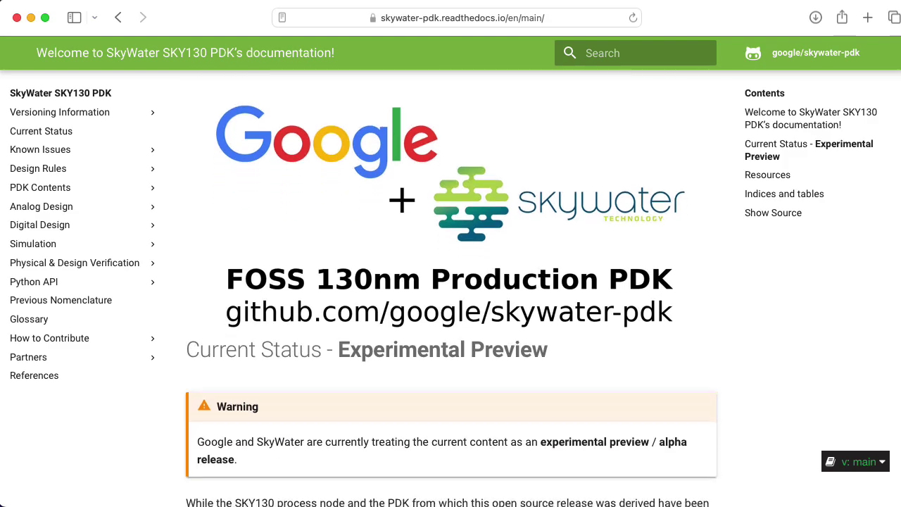
scroll(450, 271, "down", 4)
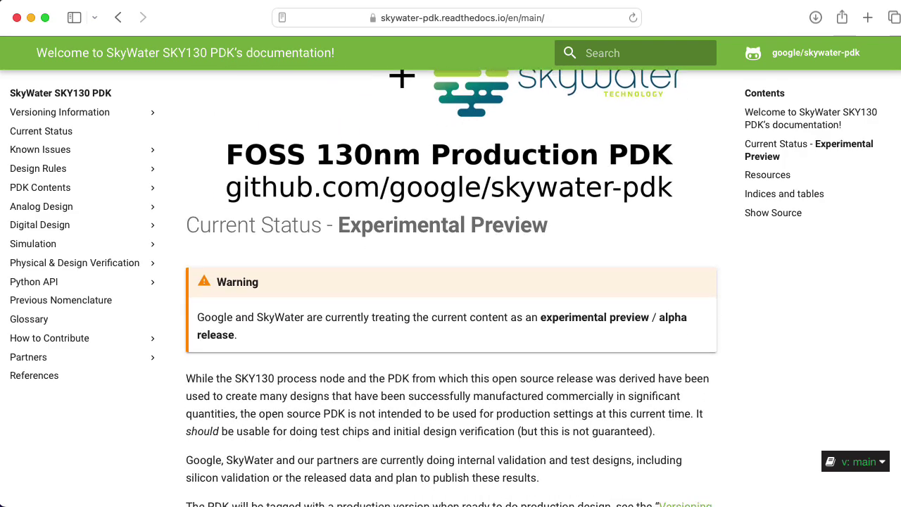
scroll(450, 271, "down", 1)
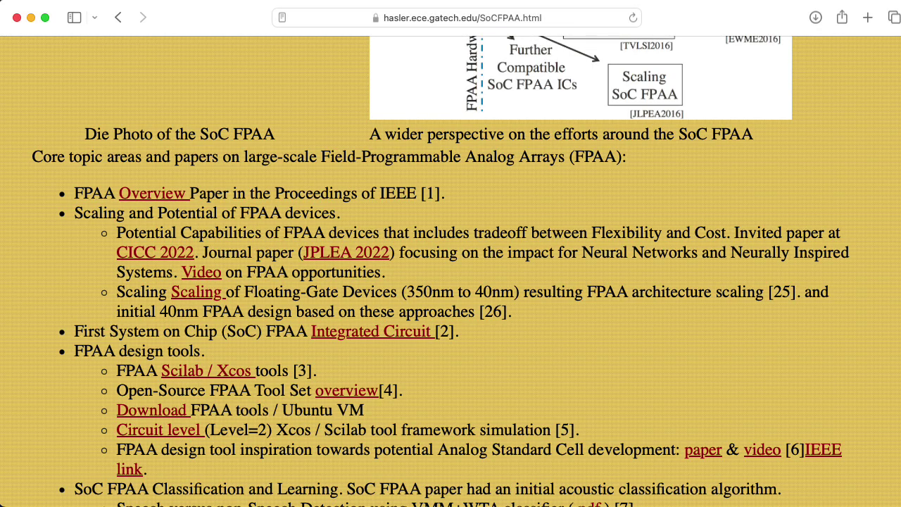
scroll(451, 271, "up", 10)
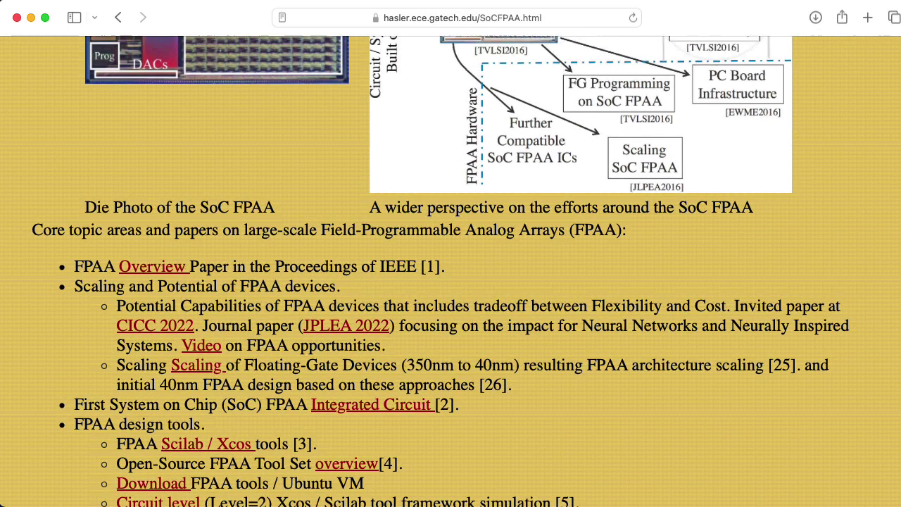
scroll(450, 271, "up", 4)
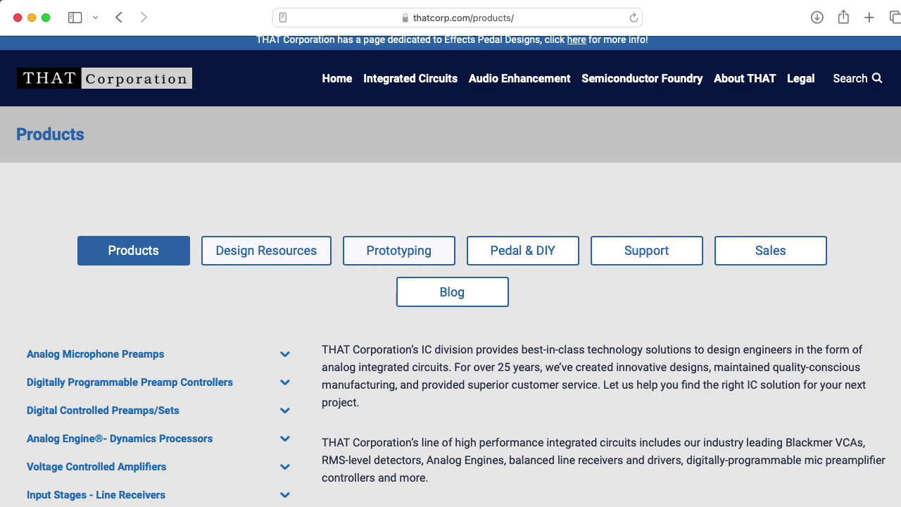
Step: Open THAT Corporation's transistor arrays page and read through the 300-Series datasheet
scroll(451, 271, "down", 3)
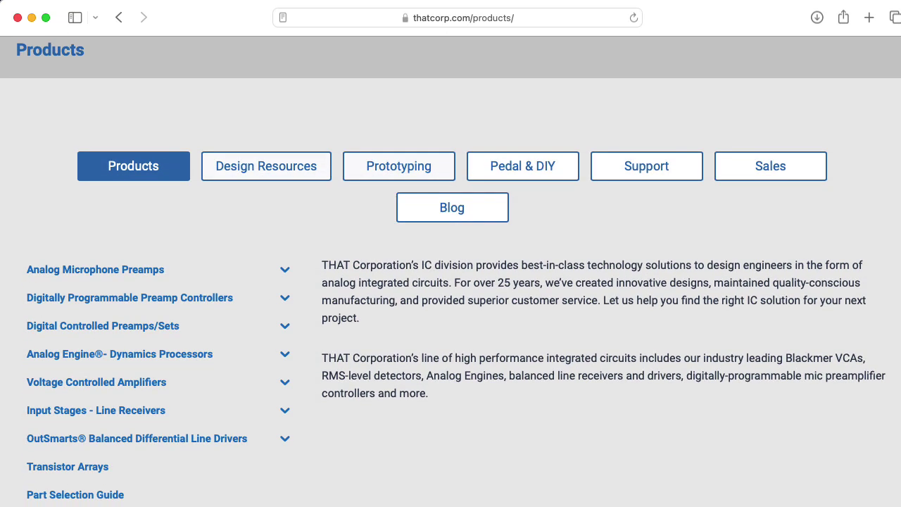
left_click(70, 473)
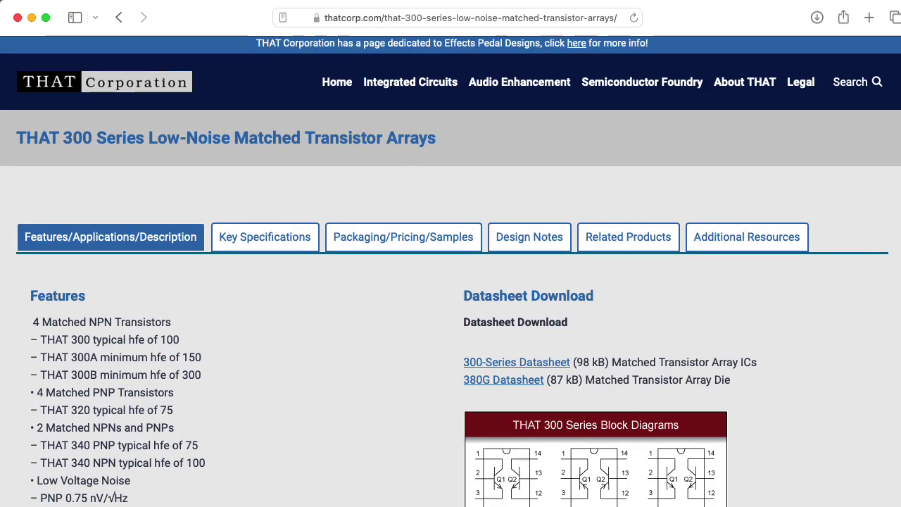
scroll(70, 483, "down", 5)
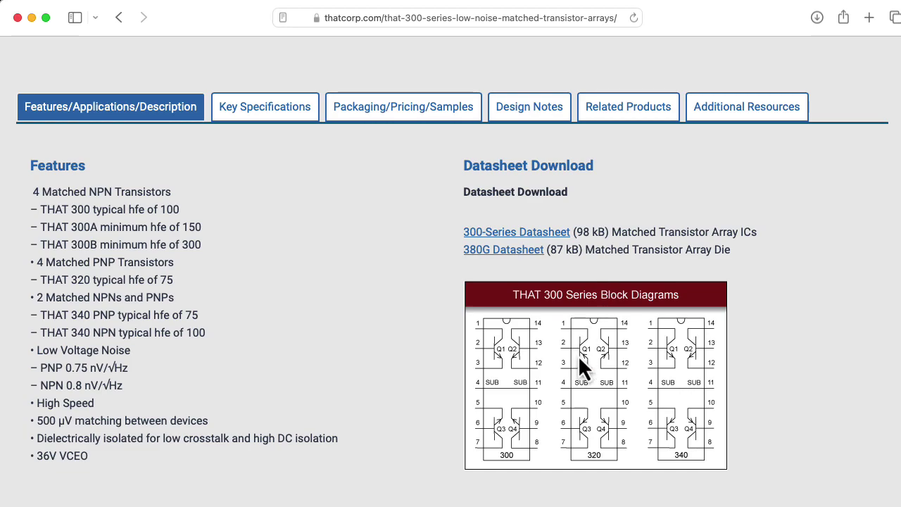
left_click(517, 233)
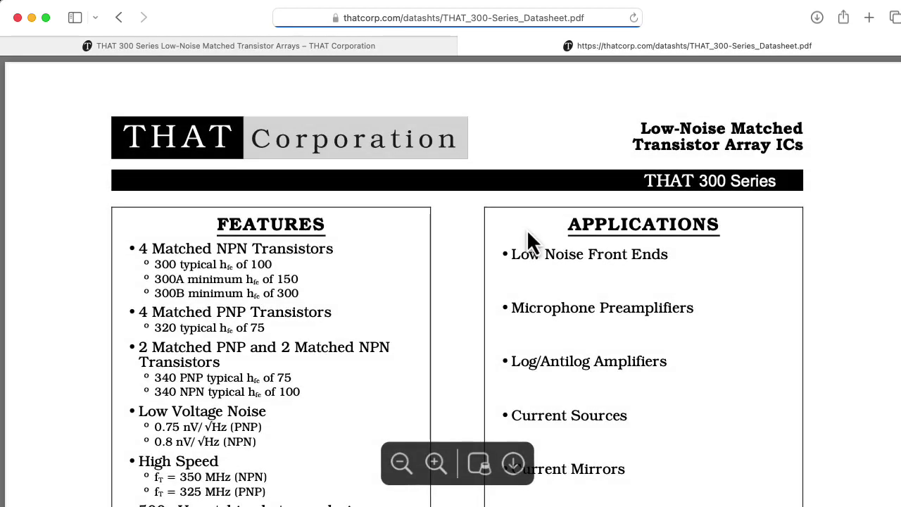
scroll(526, 228, "down", 10)
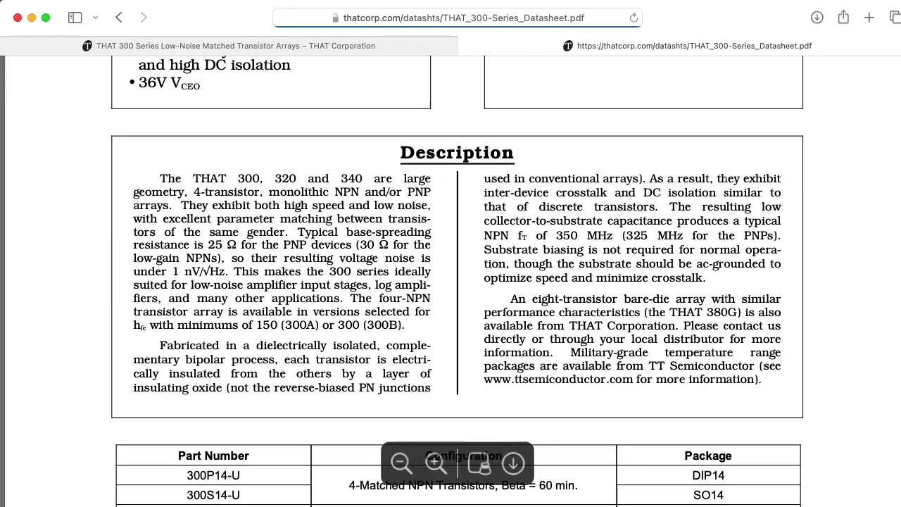
scroll(451, 281, "down", 15)
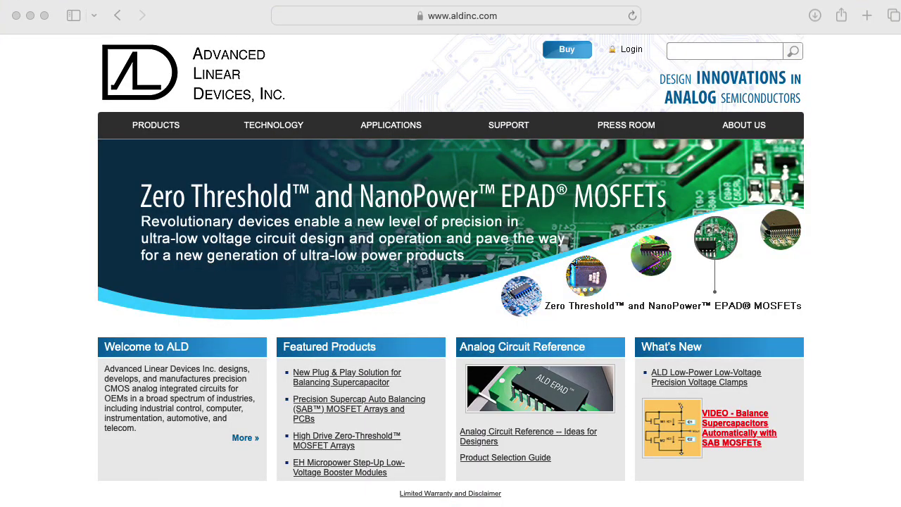
Step: Open Advanced Linear Devices' MOSFET Arrays page and its list of N-Channel Enhancement Mode MOSFETs
left_click(156, 129)
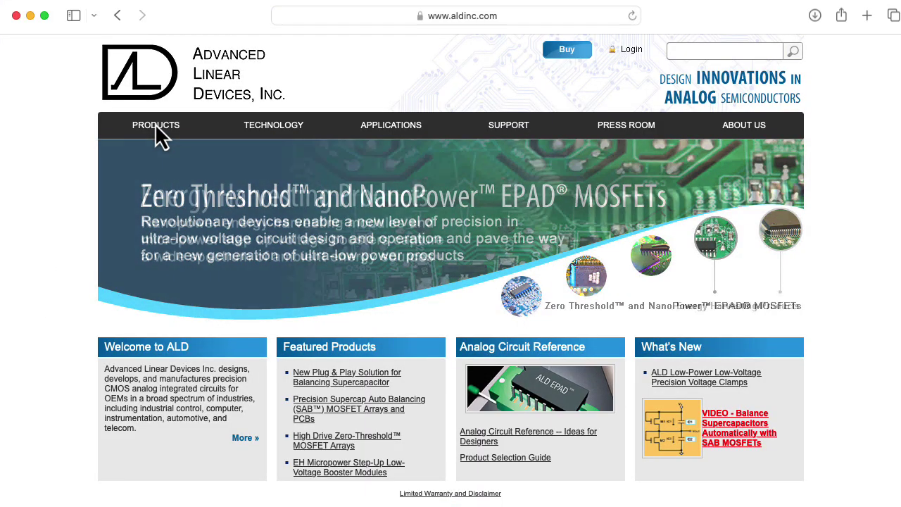
mouse_move(152, 135)
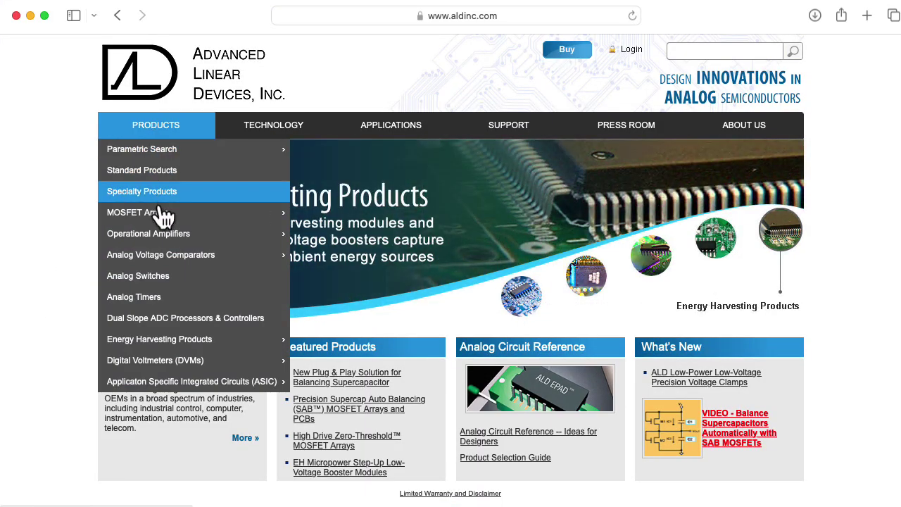
left_click(159, 211)
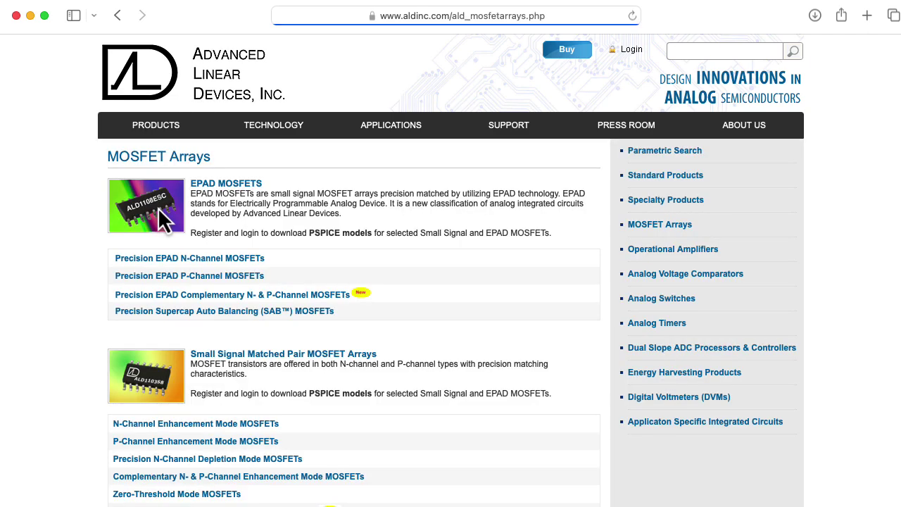
left_click(196, 423)
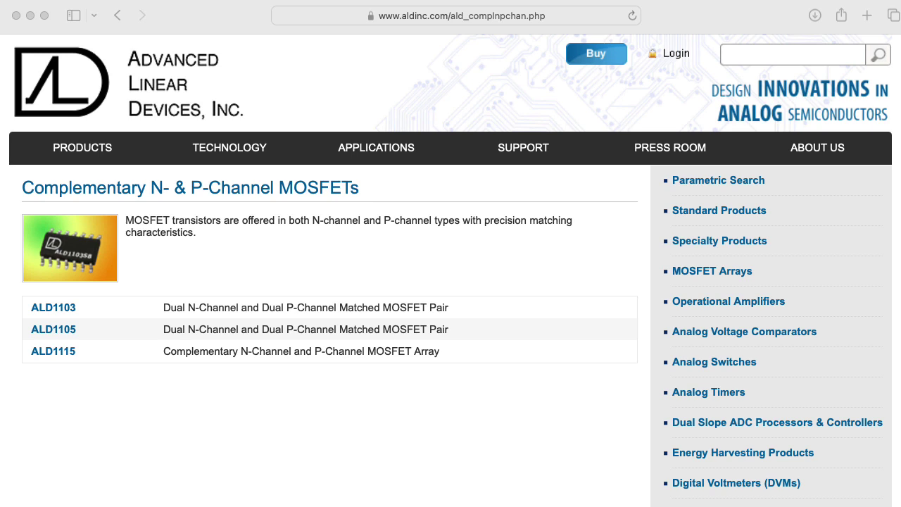
Step: Check the Complementary N- & P-Channel MOSFETs list and examine the ALD1103 datasheet's description, pin configuration and block diagram
left_click(50, 351)
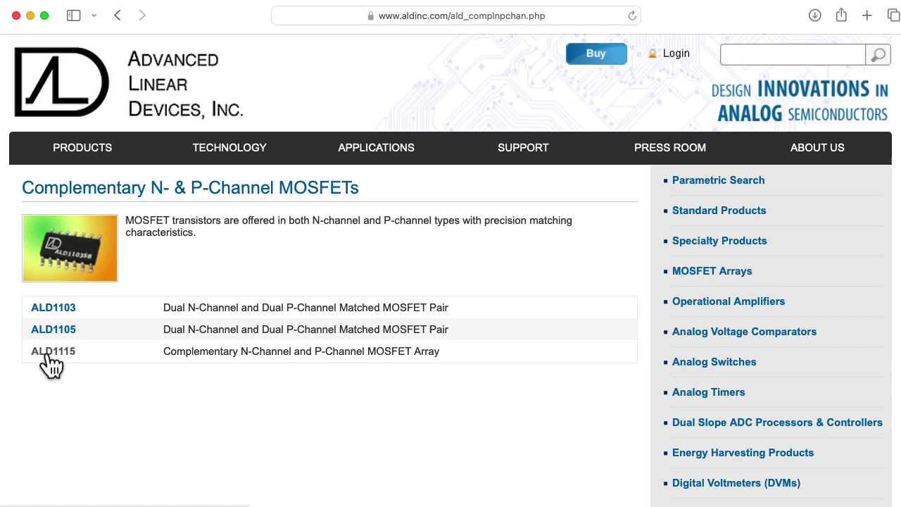
scroll(450, 282, "down", 10)
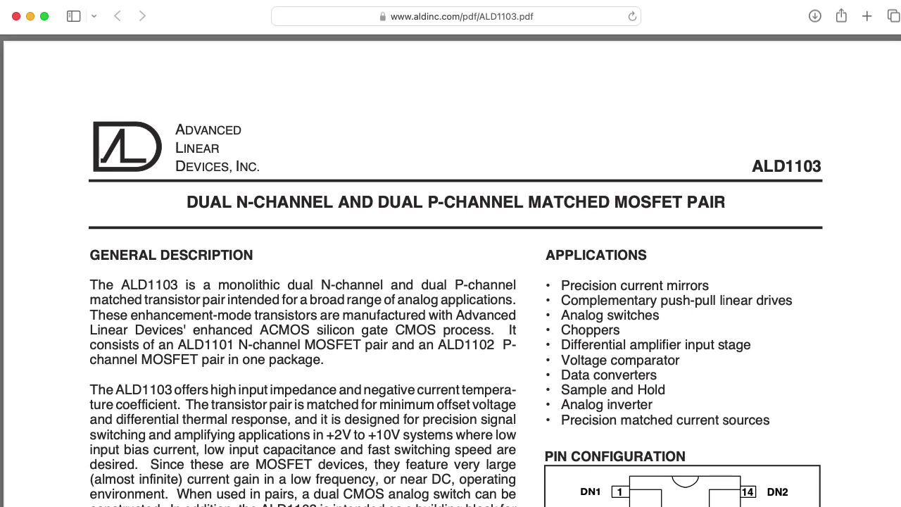
scroll(450, 270, "down", 5)
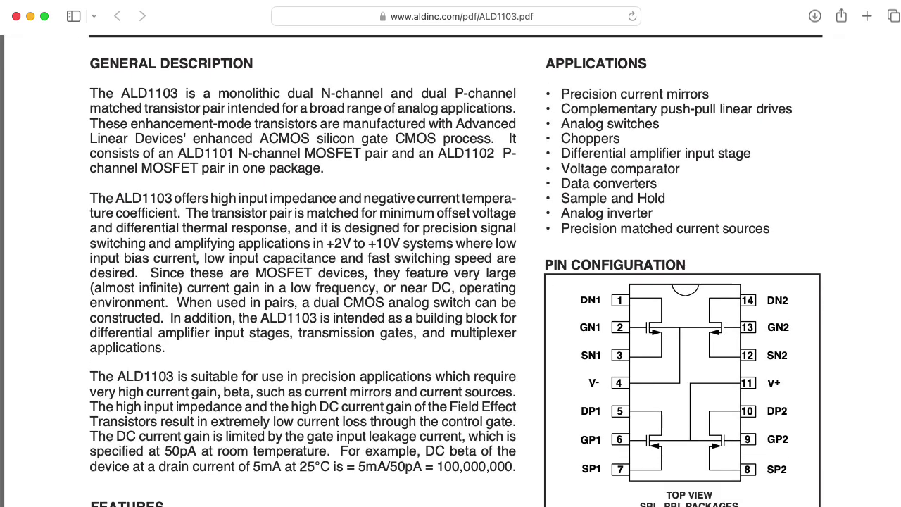
scroll(451, 270, "down", 3)
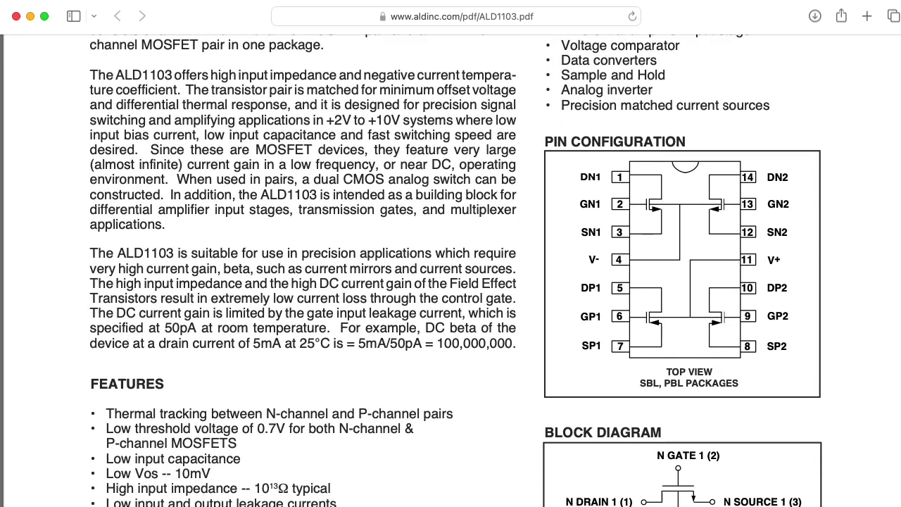
scroll(451, 270, "down", 3)
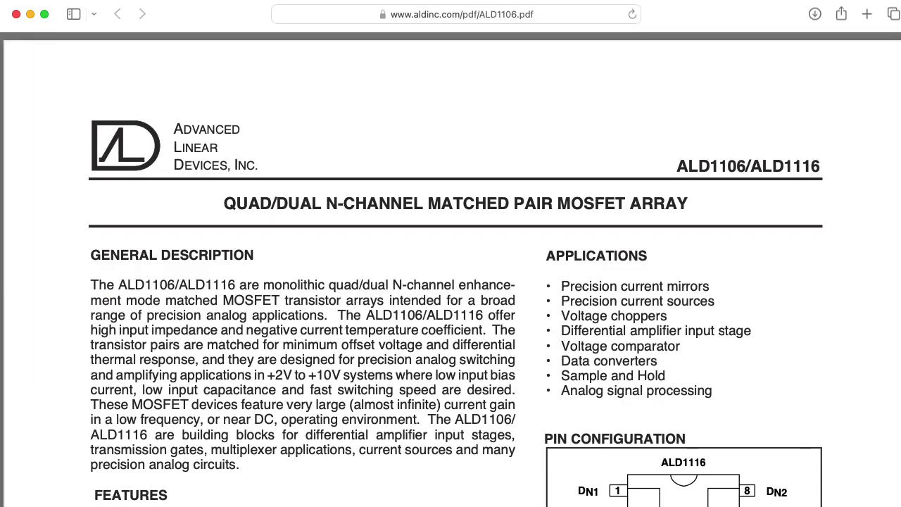
Step: Read the ALD1106/ALD1116 and ALD1101 datasheets, and examine the EPAD entries and their VGS ratings in the N-channel list
scroll(456, 269, "down", 10)
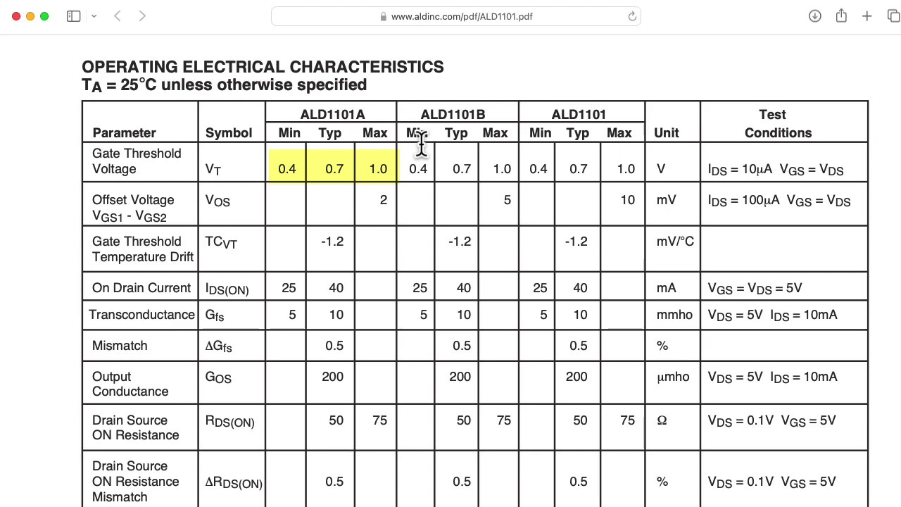
key("super+w")
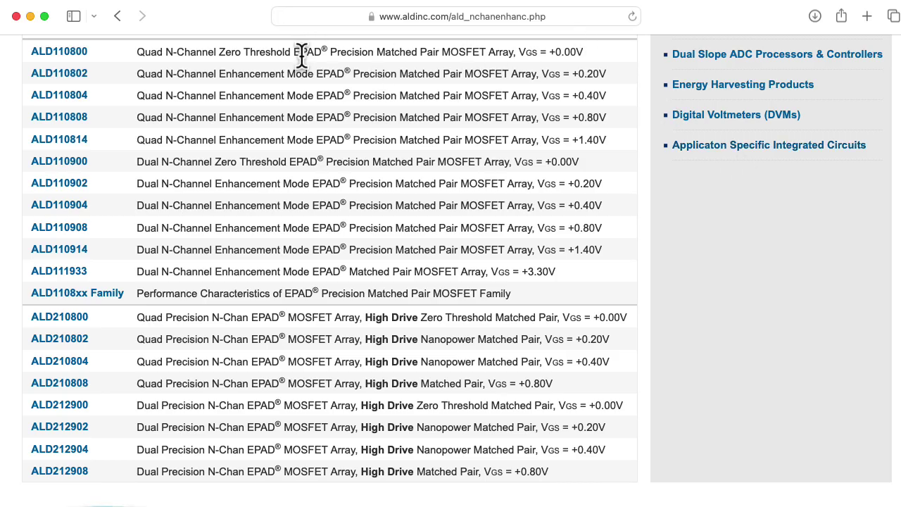
left_click_drag(292, 50, 319, 51)
left_click_drag(558, 53, 606, 96)
left_click_drag(584, 53, 570, 51)
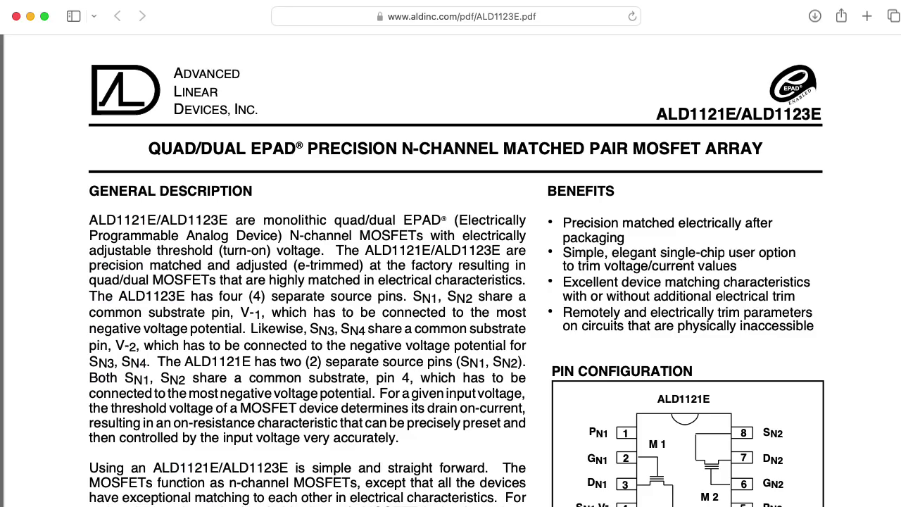
Step: Read the ALD1121E/ALD1123E datasheet's description and pin configuration, and review the EPAD circuit figures in application note AN1108
scroll(456, 270, "down", 8)
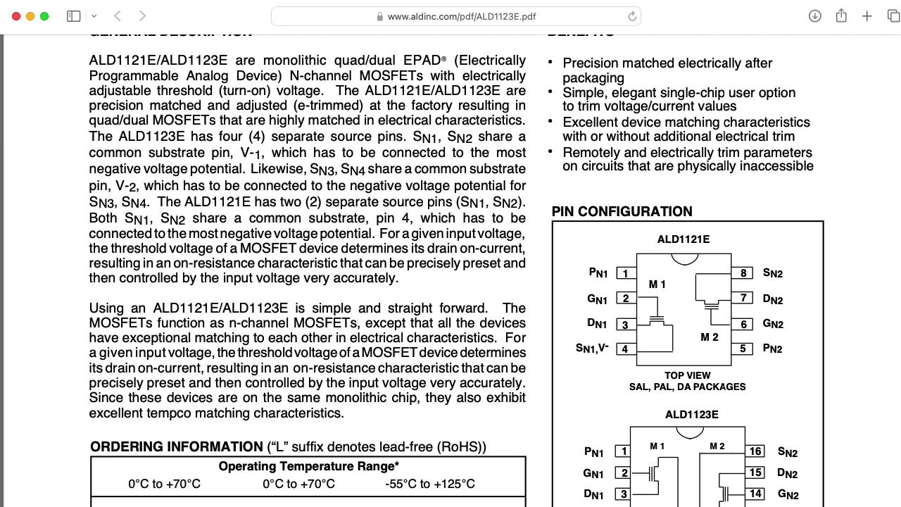
scroll(456, 270, "down", 2)
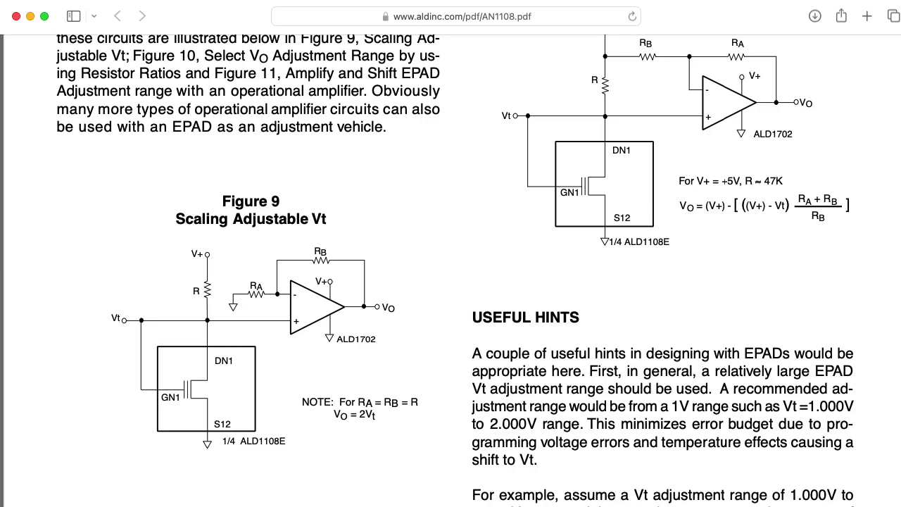
scroll(451, 270, "up", 15)
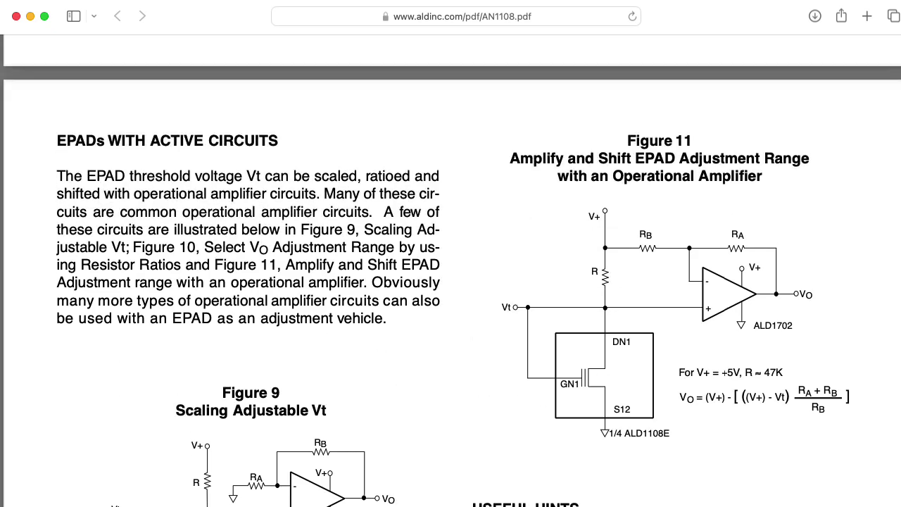
scroll(450, 270, "up", 20)
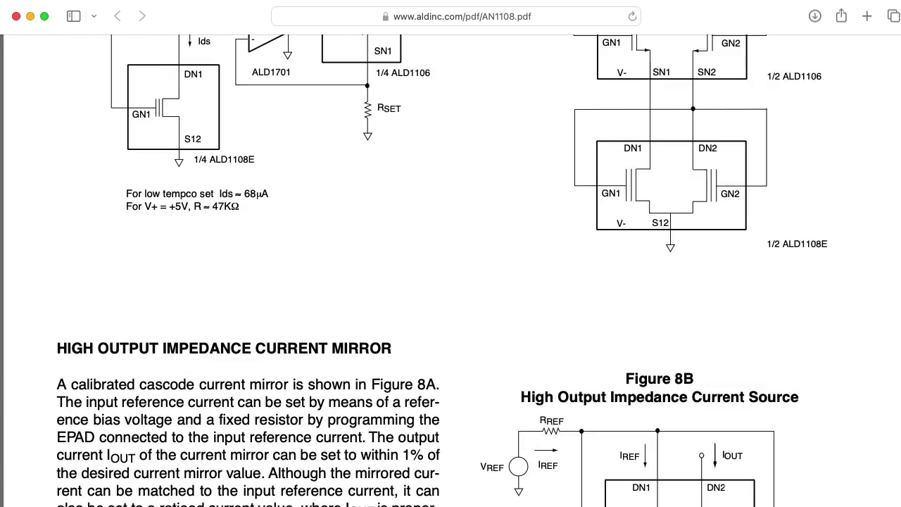
scroll(450, 270, "up", 20)
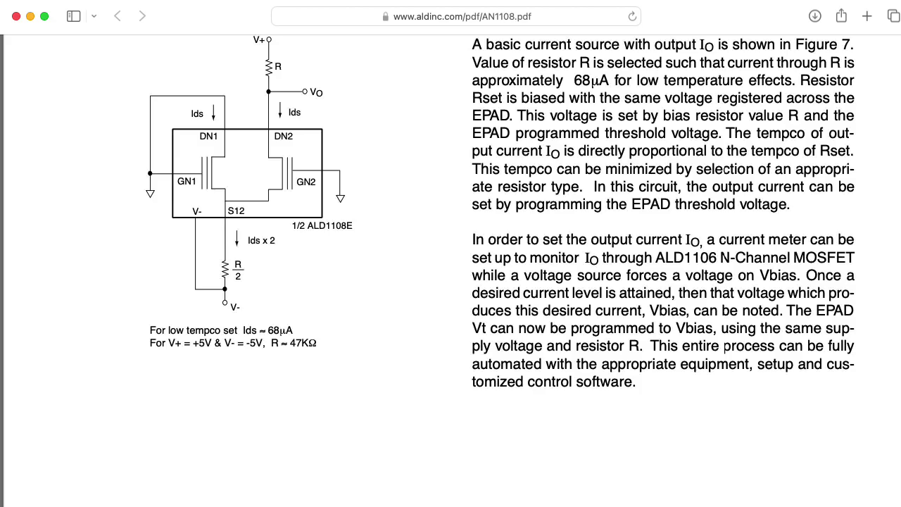
scroll(451, 271, "up", 6)
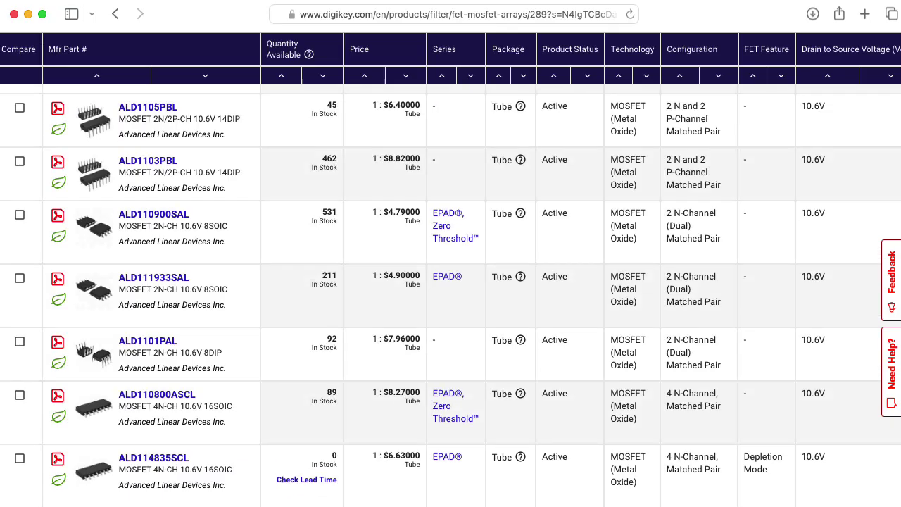
Step: Review the DigiKey MOSFET array results for Advanced Linear Devices, checking stock, price and configuration of each part
scroll(451, 295, "up", 4)
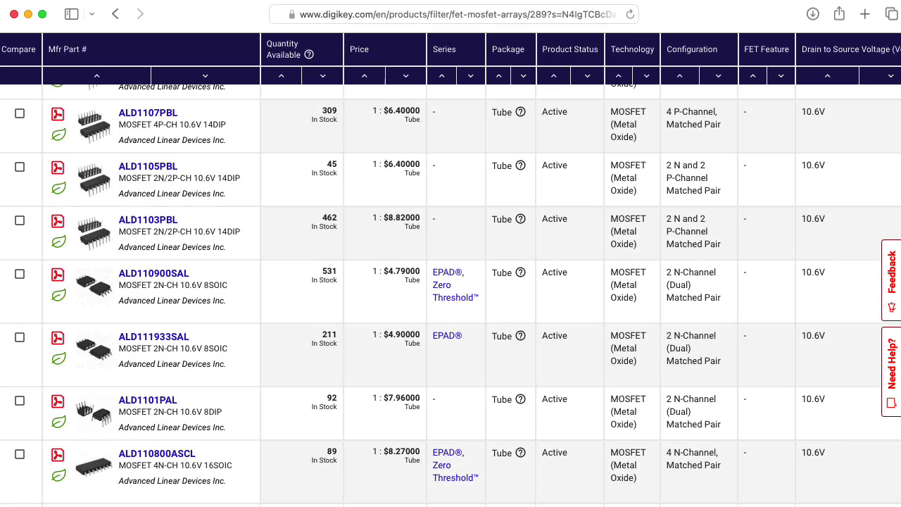
scroll(450, 296, "up", 5)
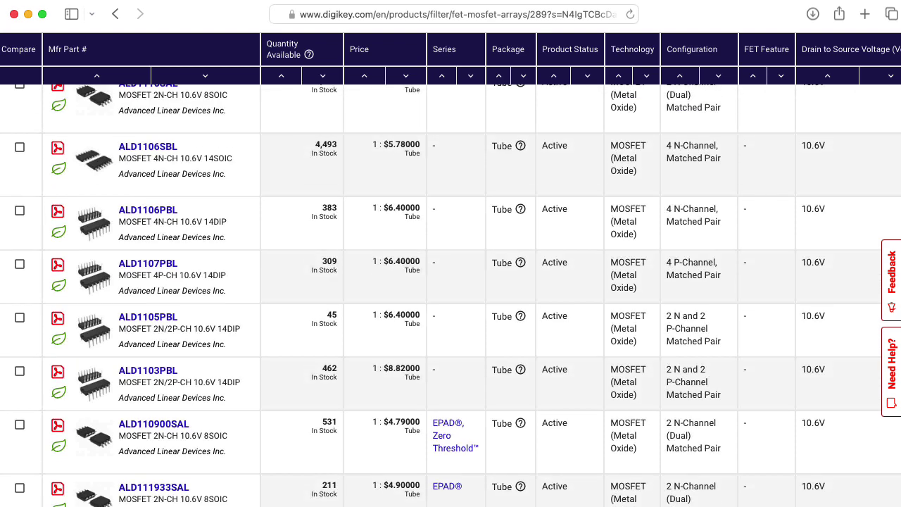
scroll(450, 296, "up", 6)
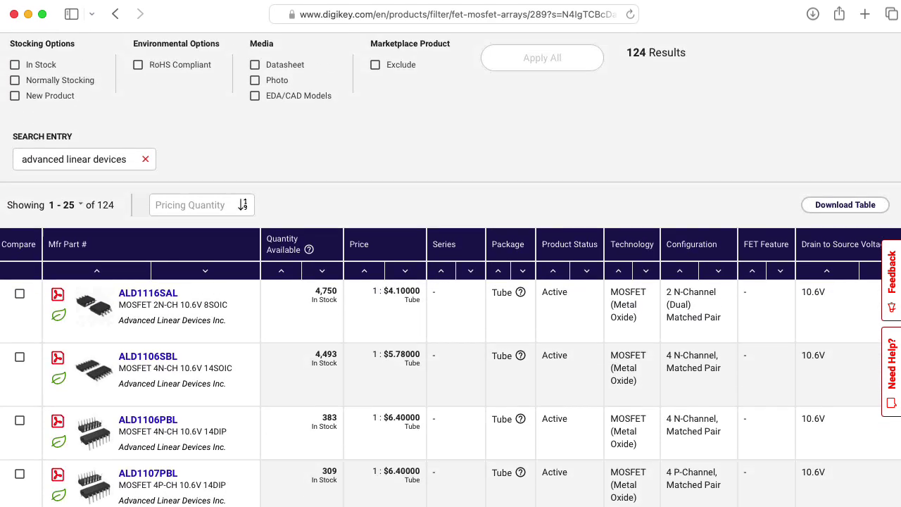
scroll(451, 295, "up", 9)
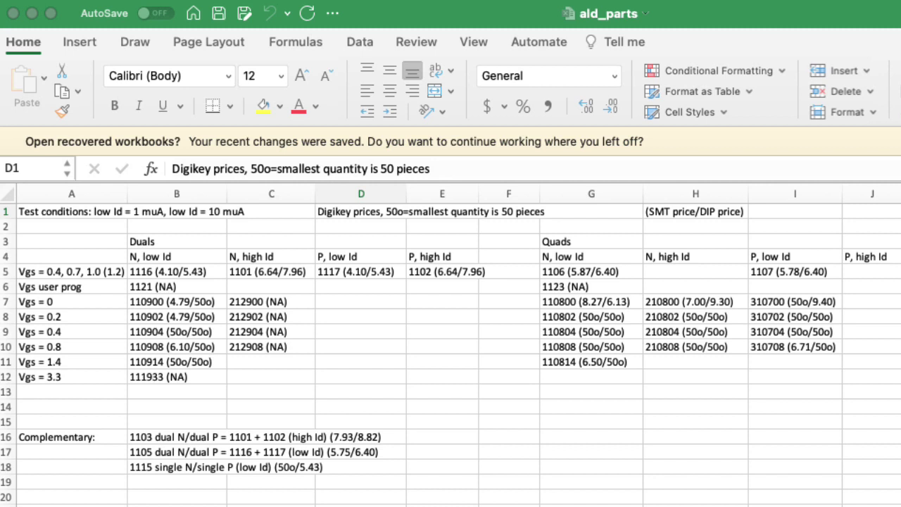
Step: Switch to the ald_parts workbook in Excel and compare the Vgs = 0 entries of the N-channel, low Id duals and quads
left_click(186, 303)
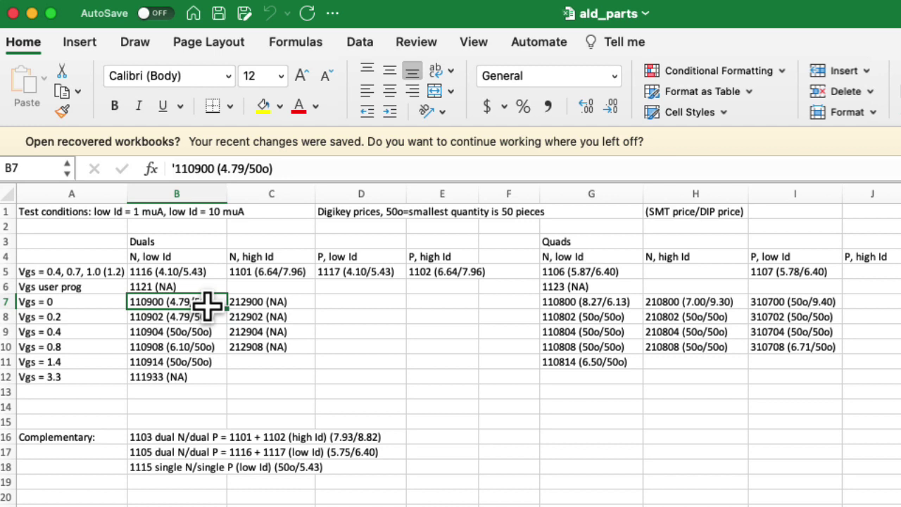
key("Right")
key("Right")
key("Right")
key("Right")
key("Right")
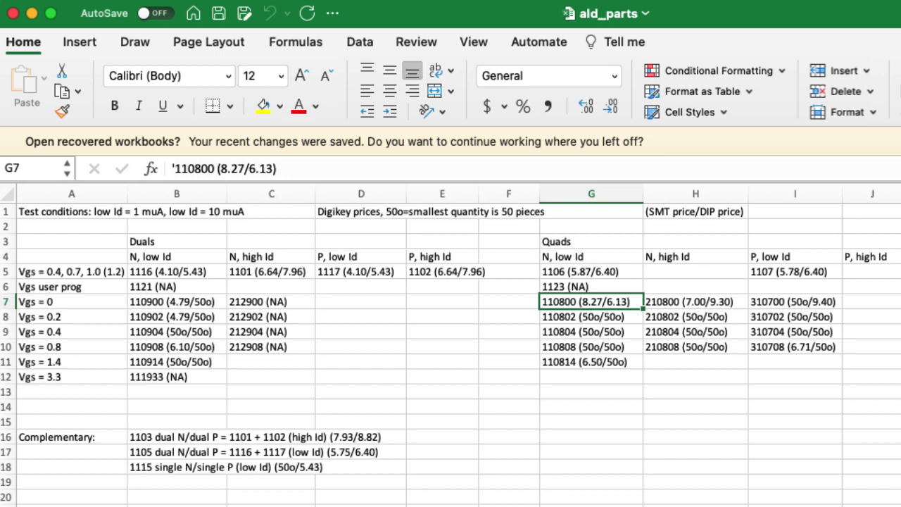
key("Left")
key("Left")
key("Left")
key("Left")
key("Left")
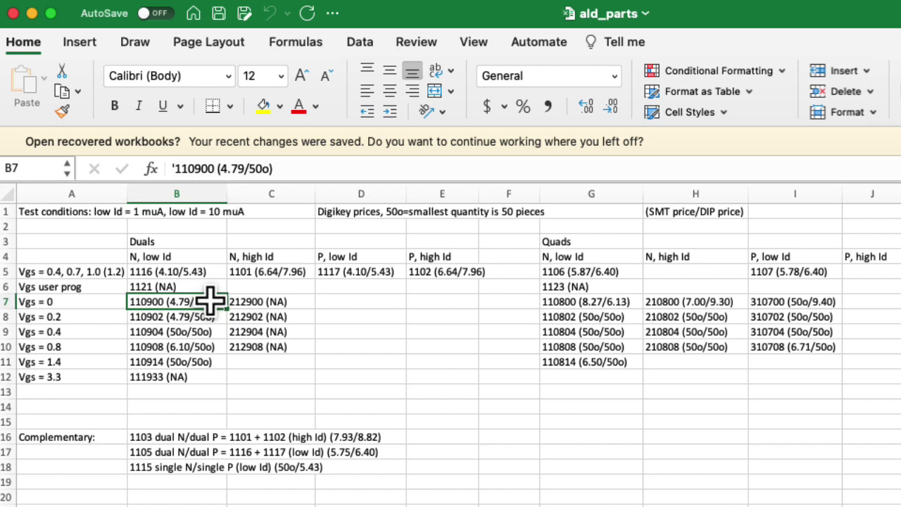
Step: Read the SMT/DIP price legend and check it against the Vgs = 0 quad N-channel entries for high and low Id
left_click(681, 214)
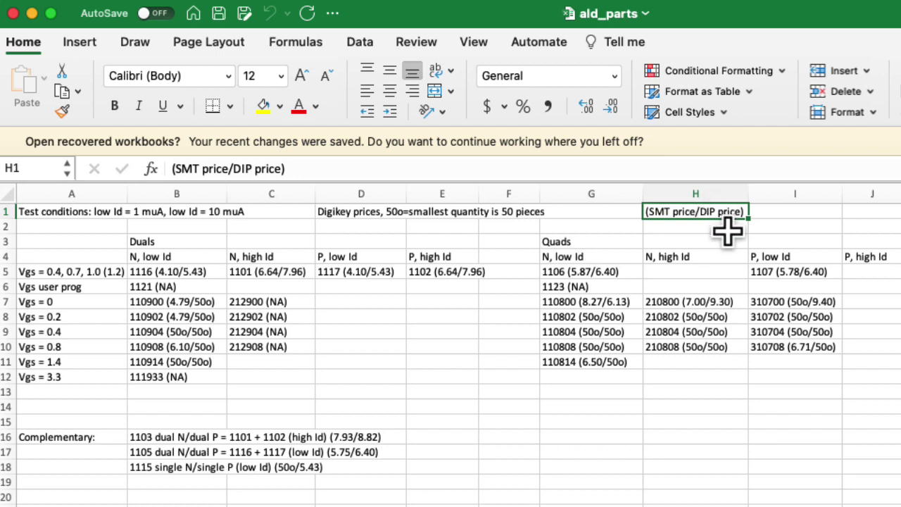
left_click(667, 303)
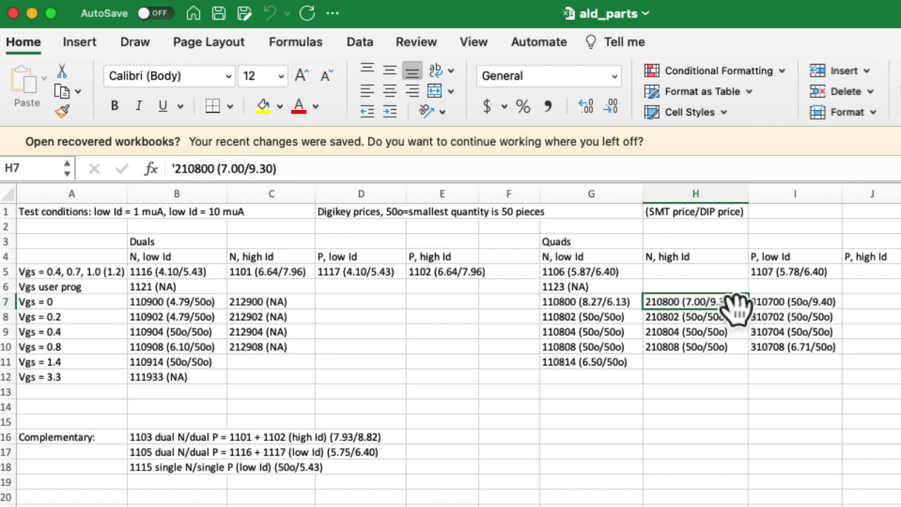
left_click(569, 301)
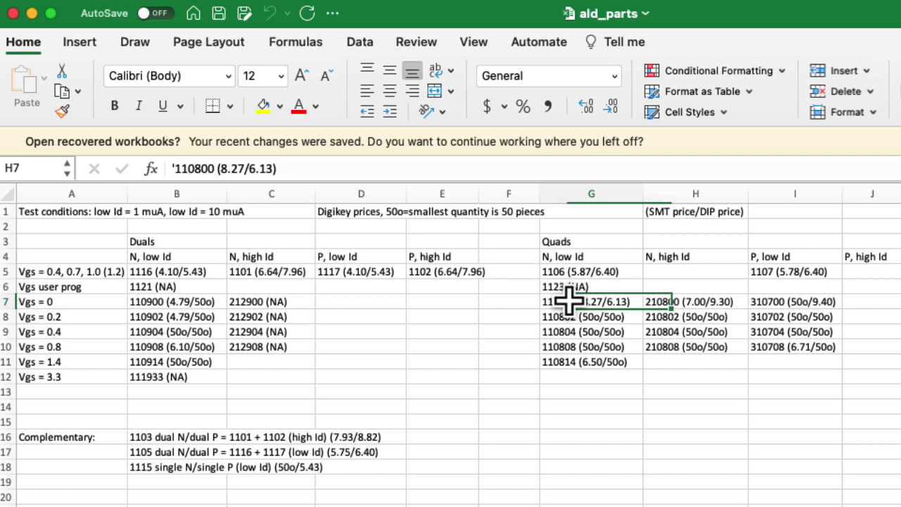
Step: Examine the Duals and Quads blocks of the parts table, including their separate N-channel and P-channel column groups
left_click_drag(162, 242, 465, 393)
left_click(567, 243)
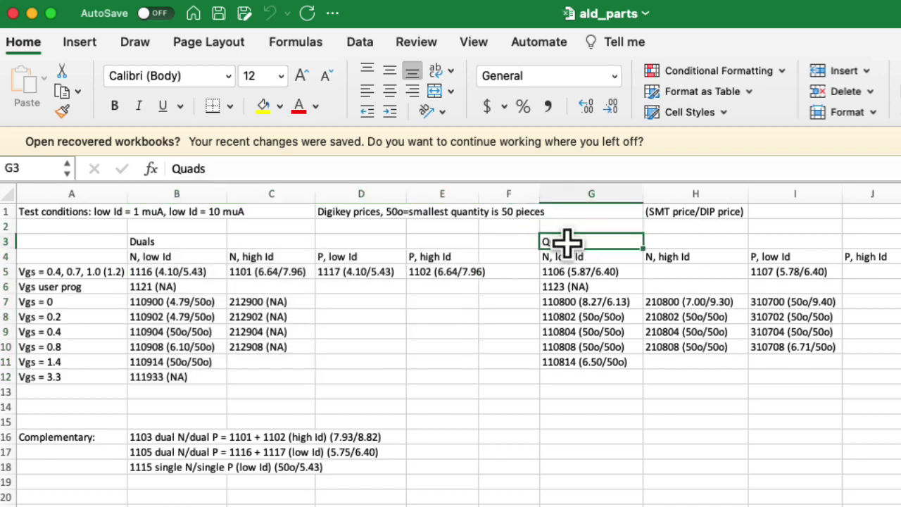
left_click_drag(567, 243, 865, 376)
left_click(361, 286)
left_click_drag(151, 256, 296, 377)
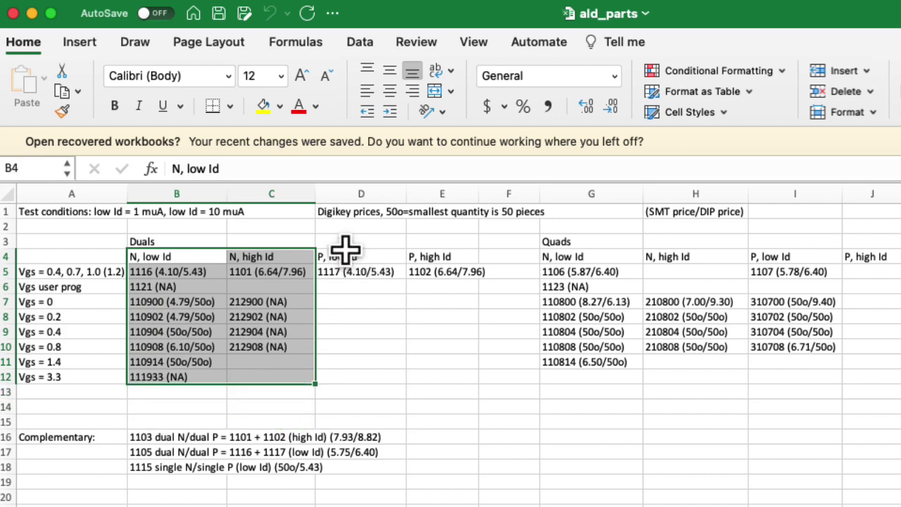
left_click_drag(345, 248, 475, 393)
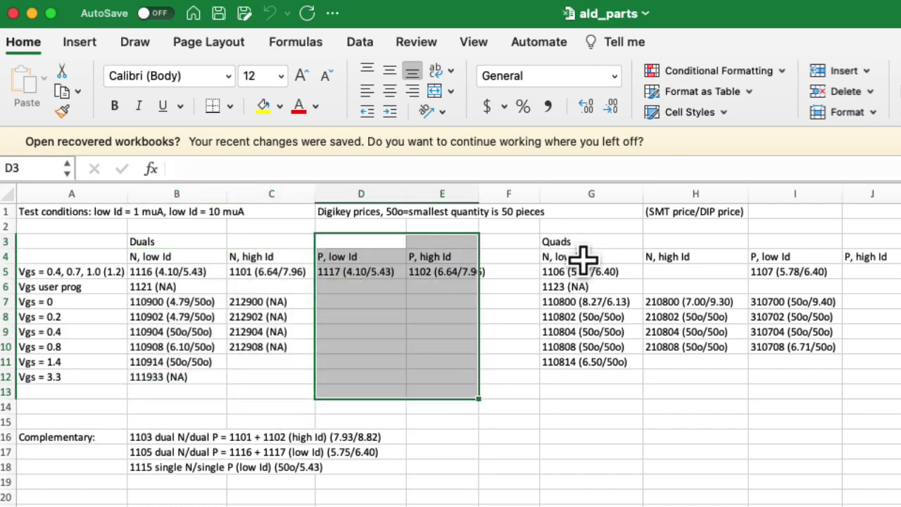
left_click_drag(583, 260, 735, 359)
left_click(783, 255)
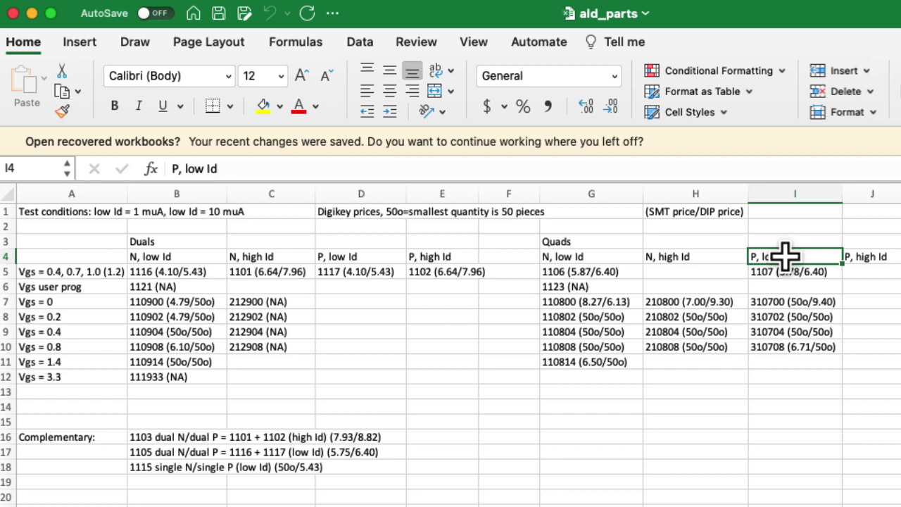
left_click_drag(783, 255, 880, 383)
Step: Go through the Vgs row labels of the parts table from the 0.4, 0.7, 1.0 (1.2) row to Vgs = 3.3
left_click(91, 275)
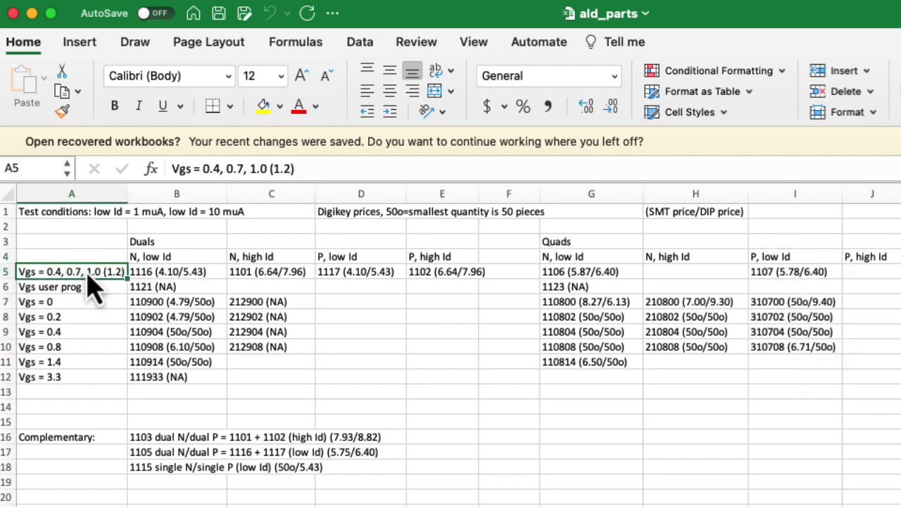
key("Down")
key("Down")
key("Down")
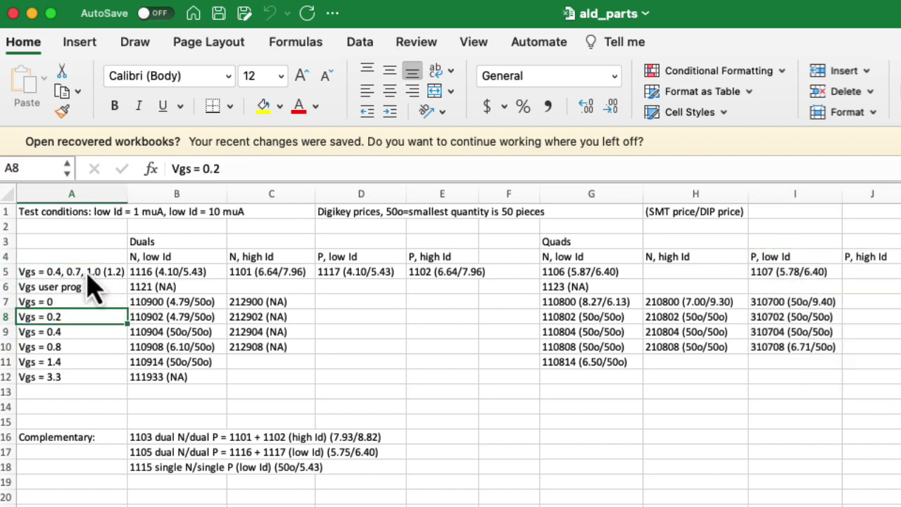
key("Down")
key("Down")
key("Down")
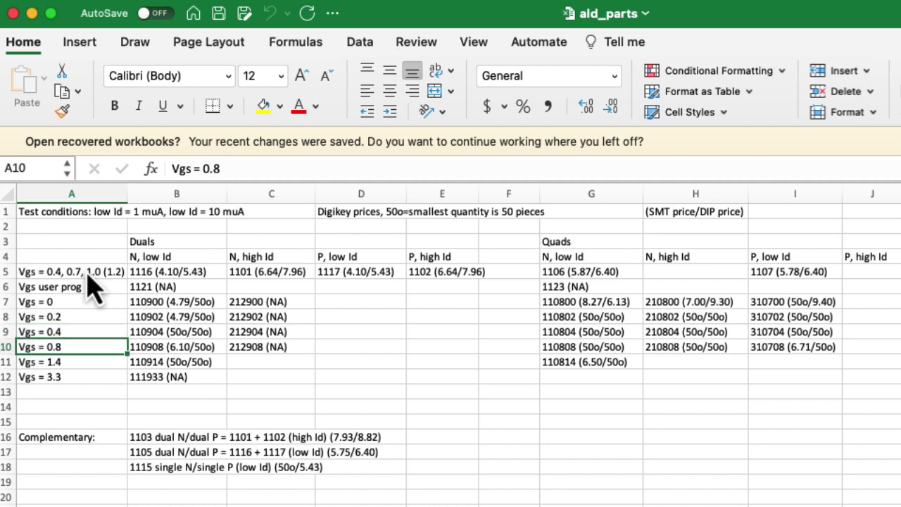
key("Down")
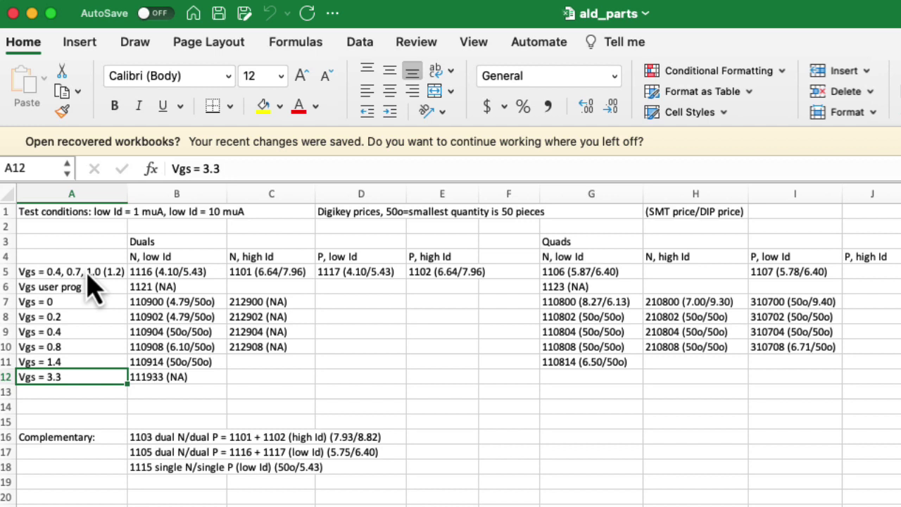
Step: Look up the user-programmable Vgs row and its dual and quad N-channel, low Id entries
left_click(74, 286)
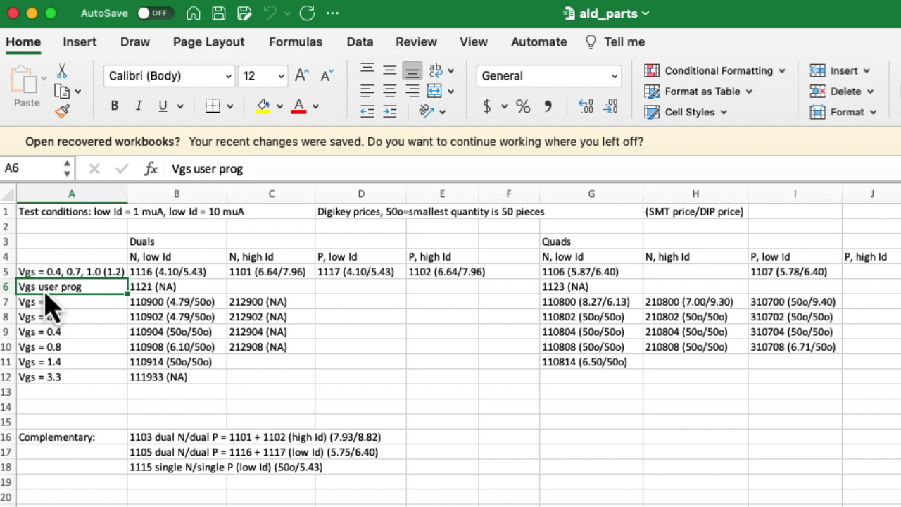
left_click(140, 288)
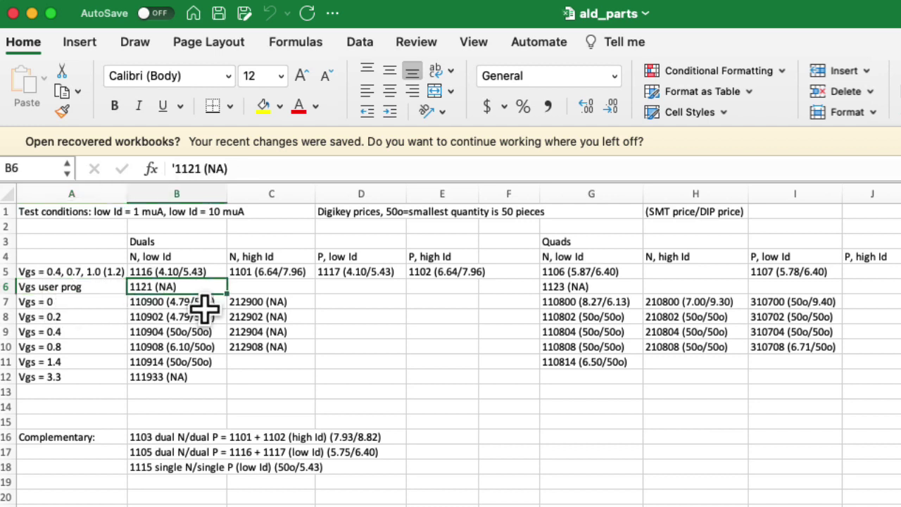
key("super+Right")
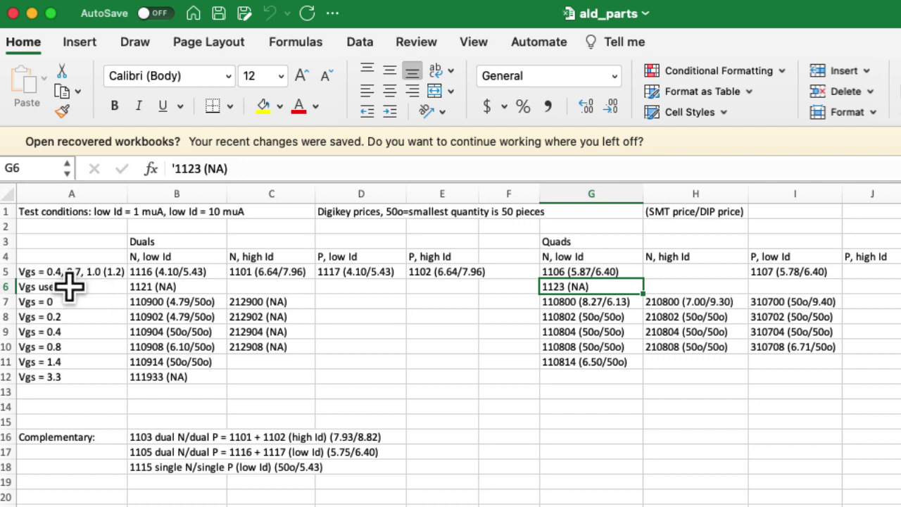
Step: Review the fixed-threshold rows from Vgs = 0 to Vgs = 3.3 and compare them with the user-programmable and standard Vgs rows
left_click(47, 304)
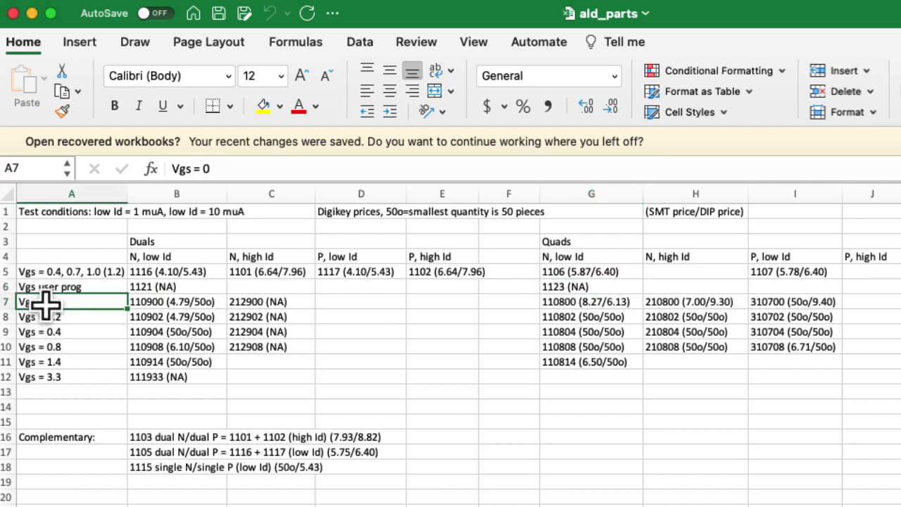
key("Down")
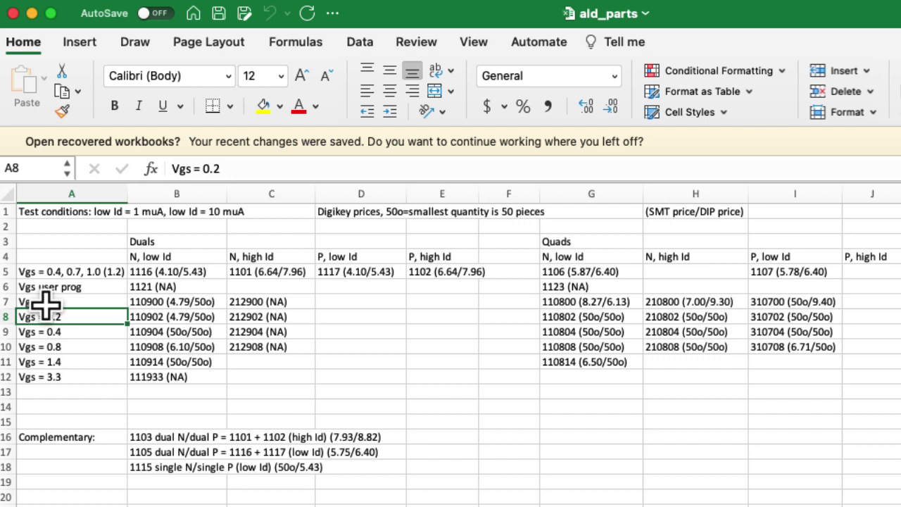
key("Down")
key("Down")
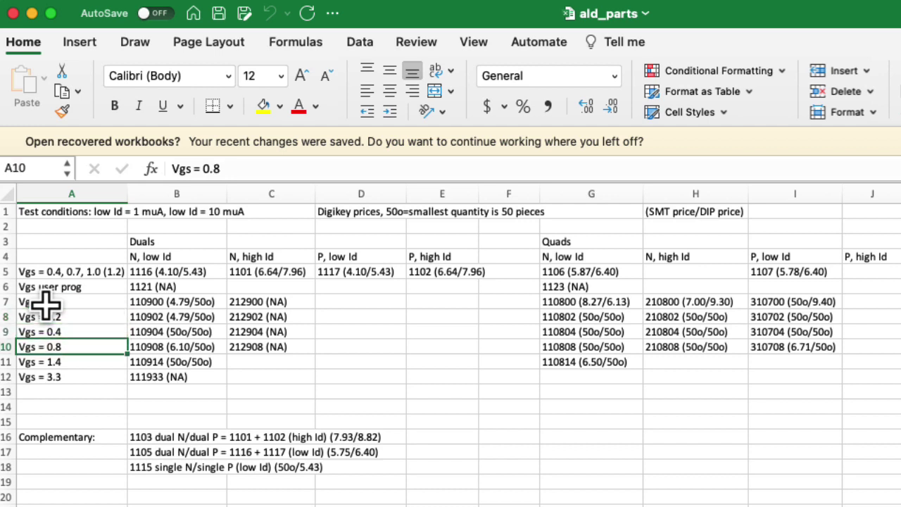
key("Down")
key("Down")
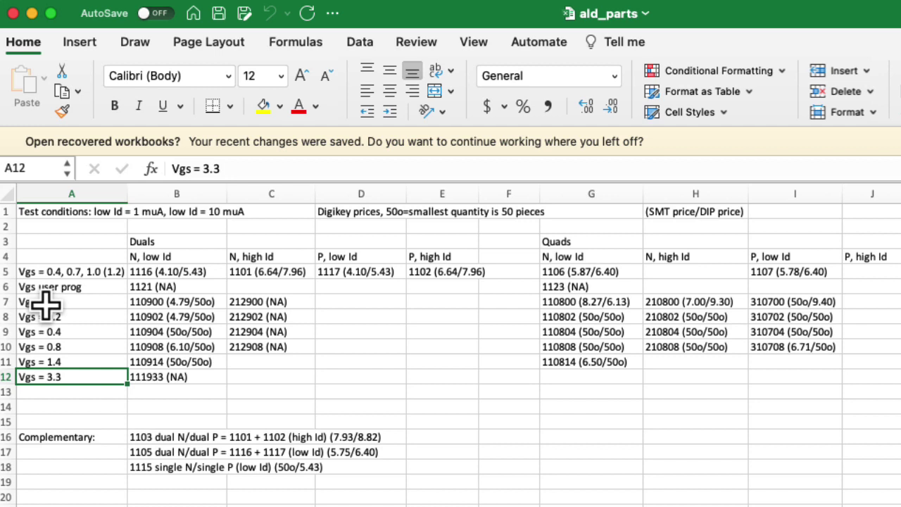
left_click(35, 287)
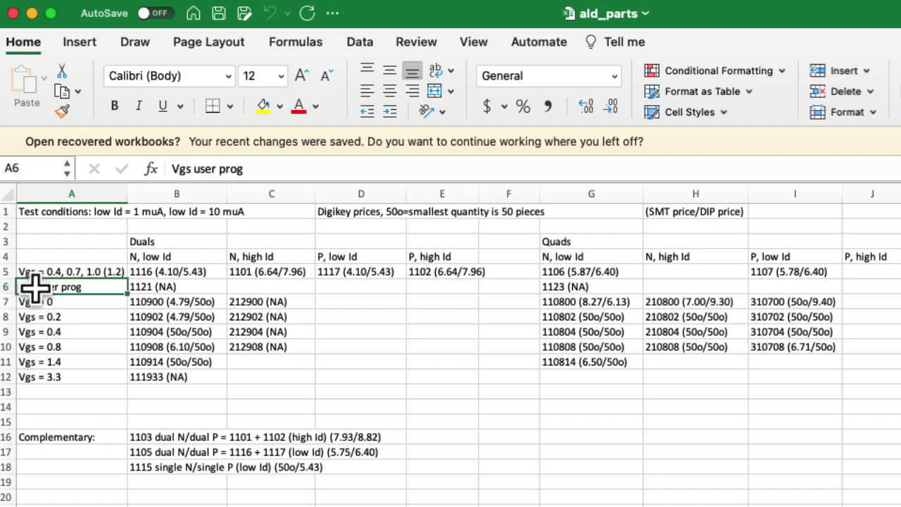
left_click(28, 271)
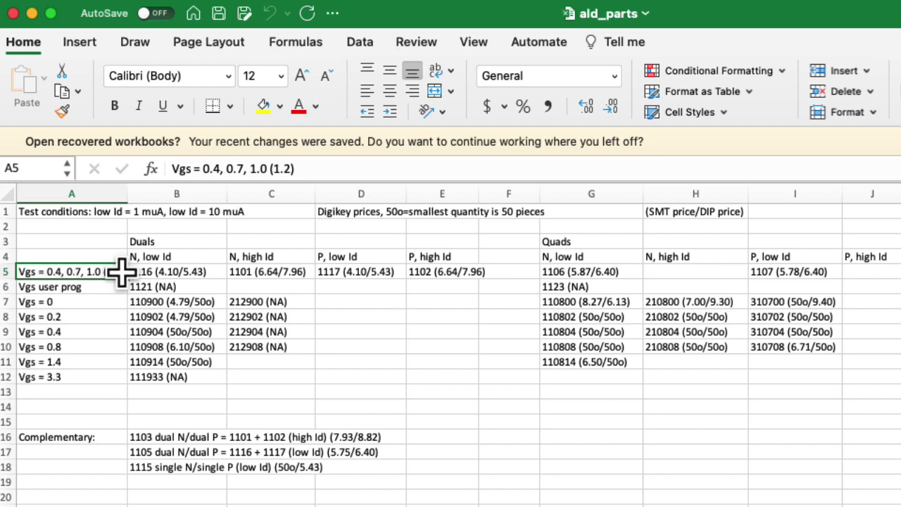
Step: Review the N and P, low and high Id column headings across both the Duals and Quads blocks
left_click(141, 259)
left_click(260, 256)
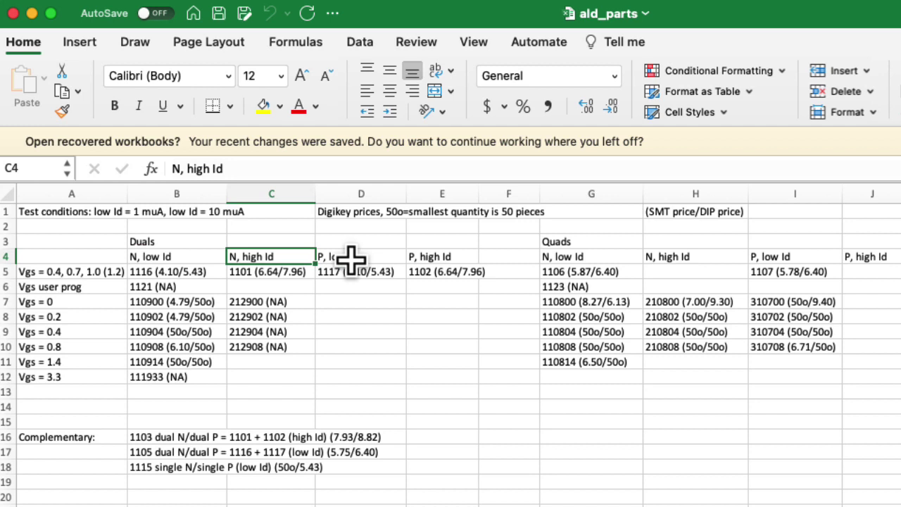
left_click(359, 258)
left_click(429, 257)
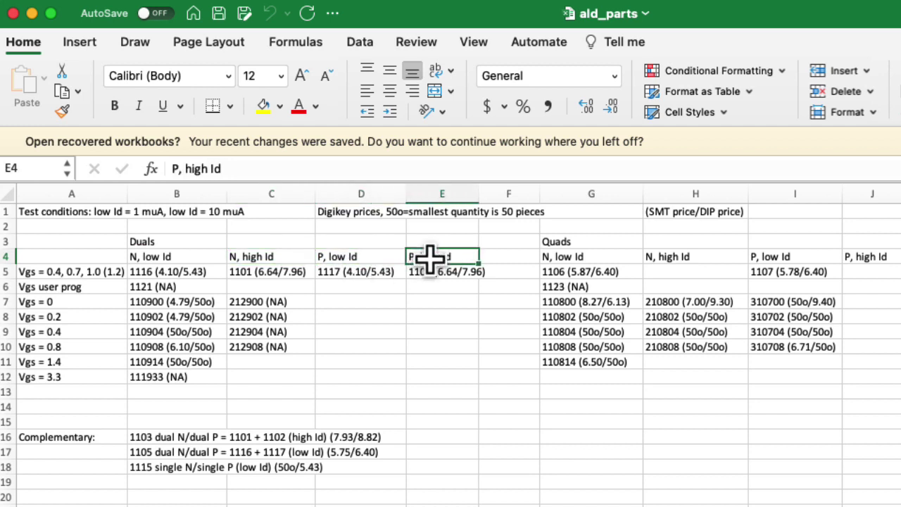
left_click(603, 257)
left_click(672, 258)
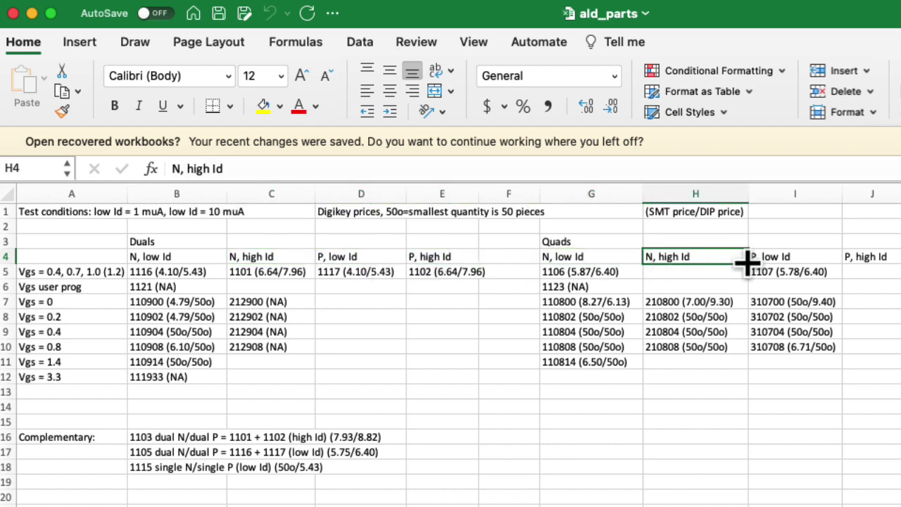
left_click(764, 258)
left_click(855, 258)
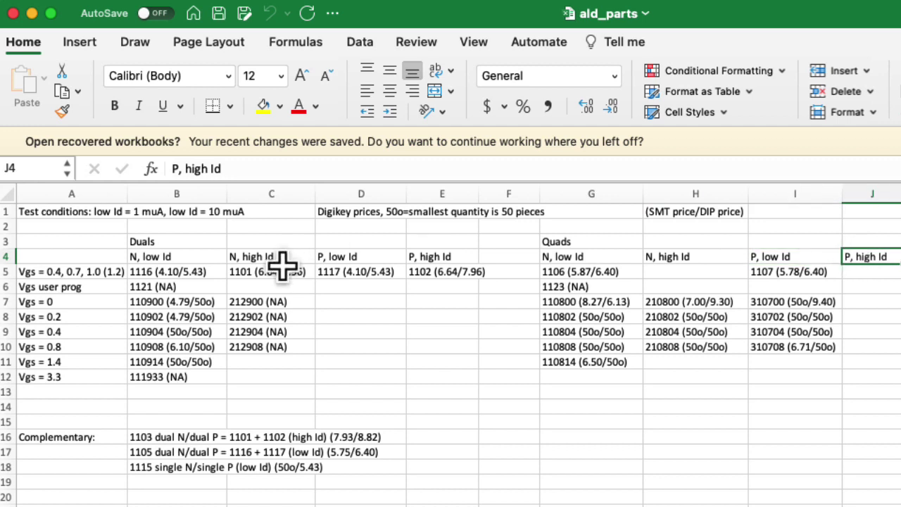
Step: Correct the test conditions note in cell A1 by replacing the second "low" with "high" before Id = 10 muA
left_click(59, 215)
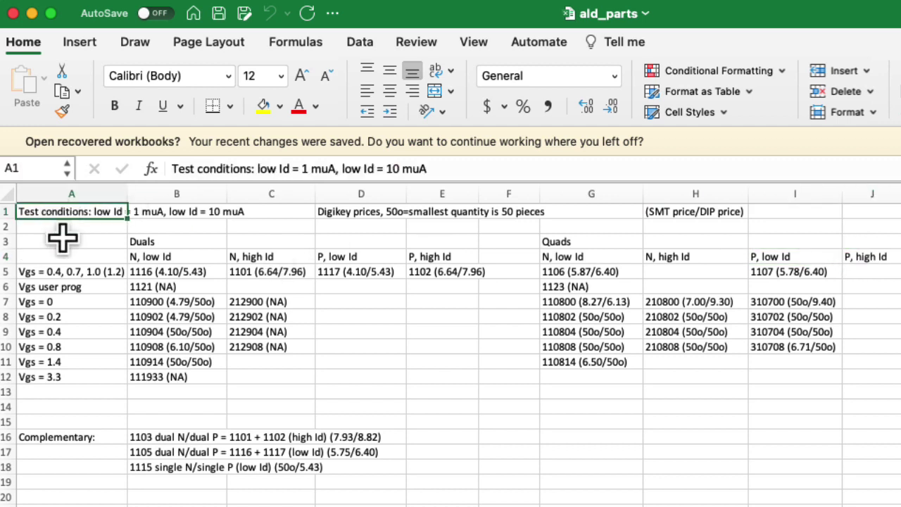
left_click(34, 272)
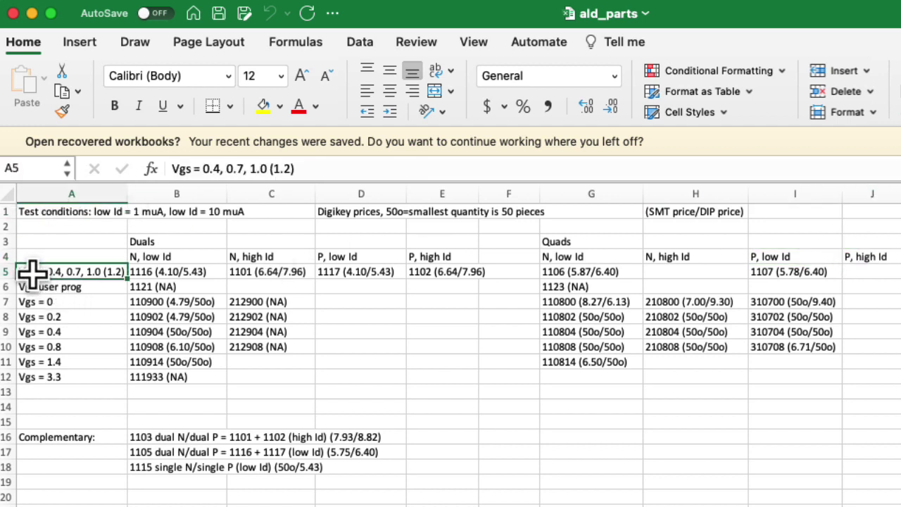
left_click(36, 211)
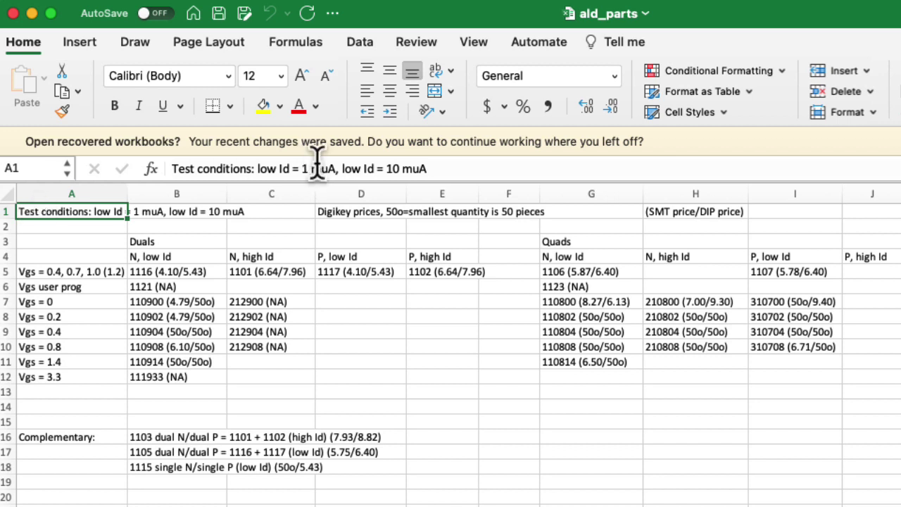
left_click(350, 169)
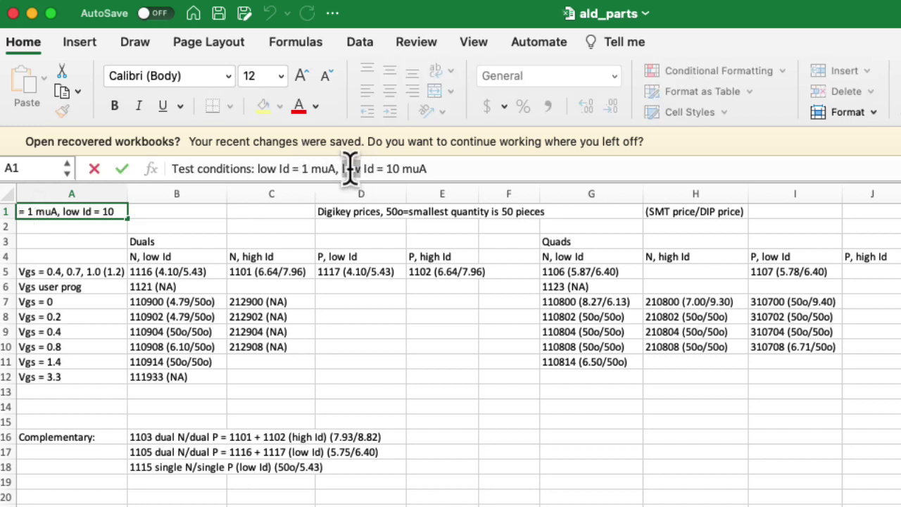
double_click(350, 169)
type("high")
key("Return")
key("Up")
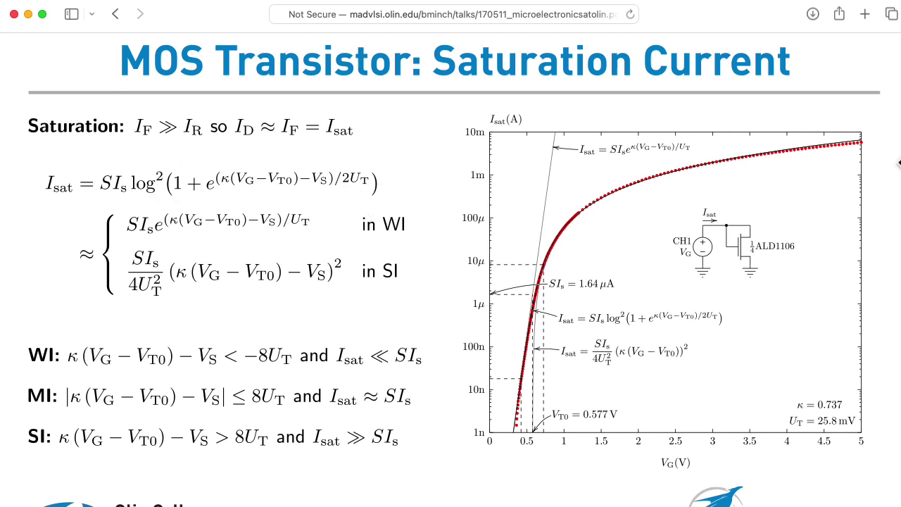
Step: Open the Precision N-Channel Depletion MOSFETs list from the MOSFET Arrays products on Advanced Linear Devices' website
key("Home")
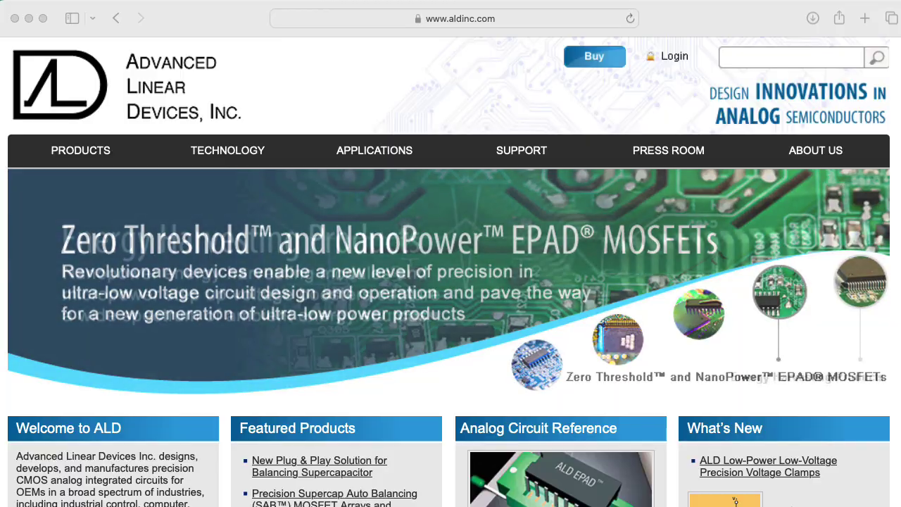
left_click(65, 155)
mouse_move(65, 155)
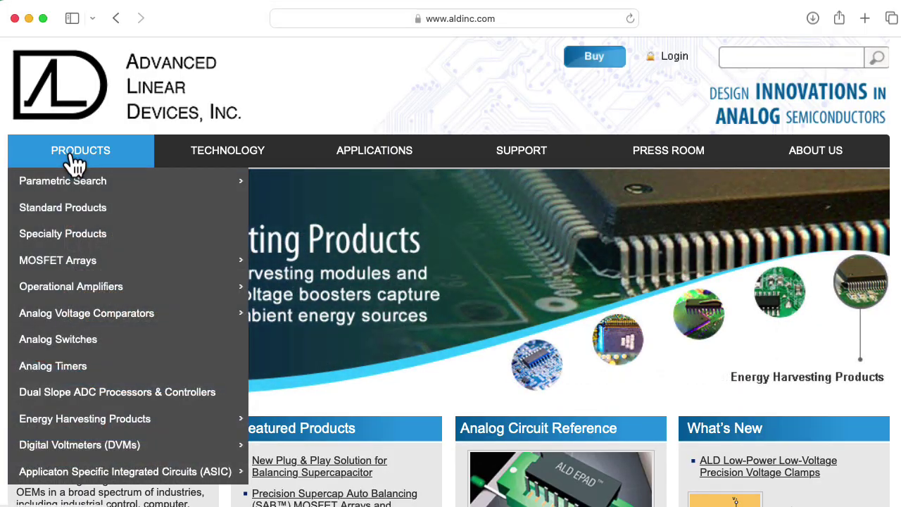
mouse_move(74, 264)
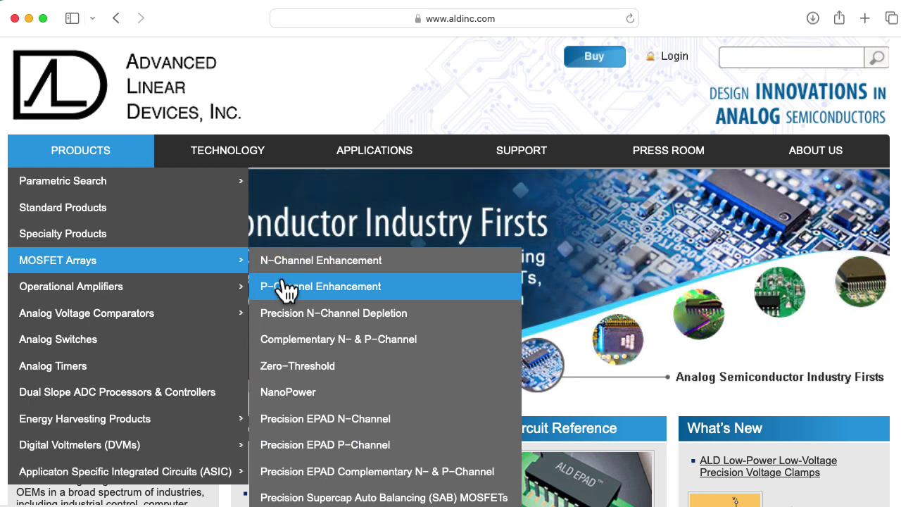
left_click(287, 313)
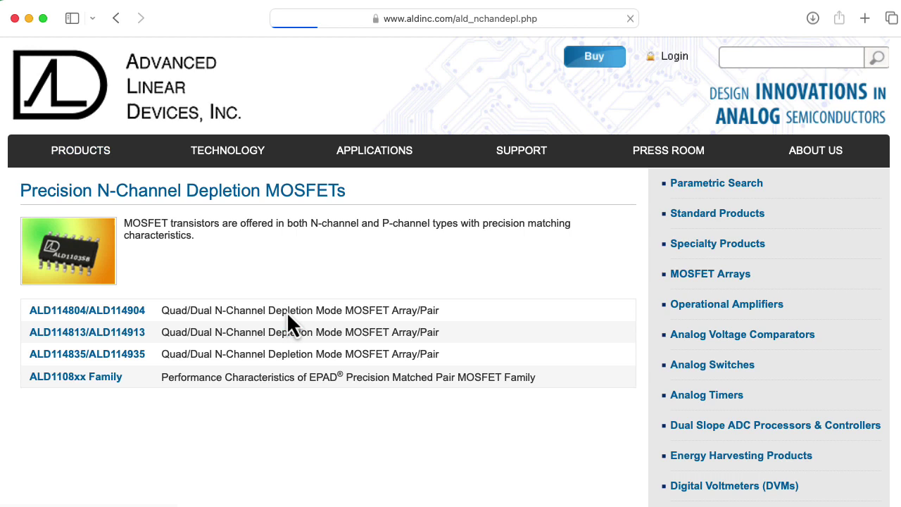